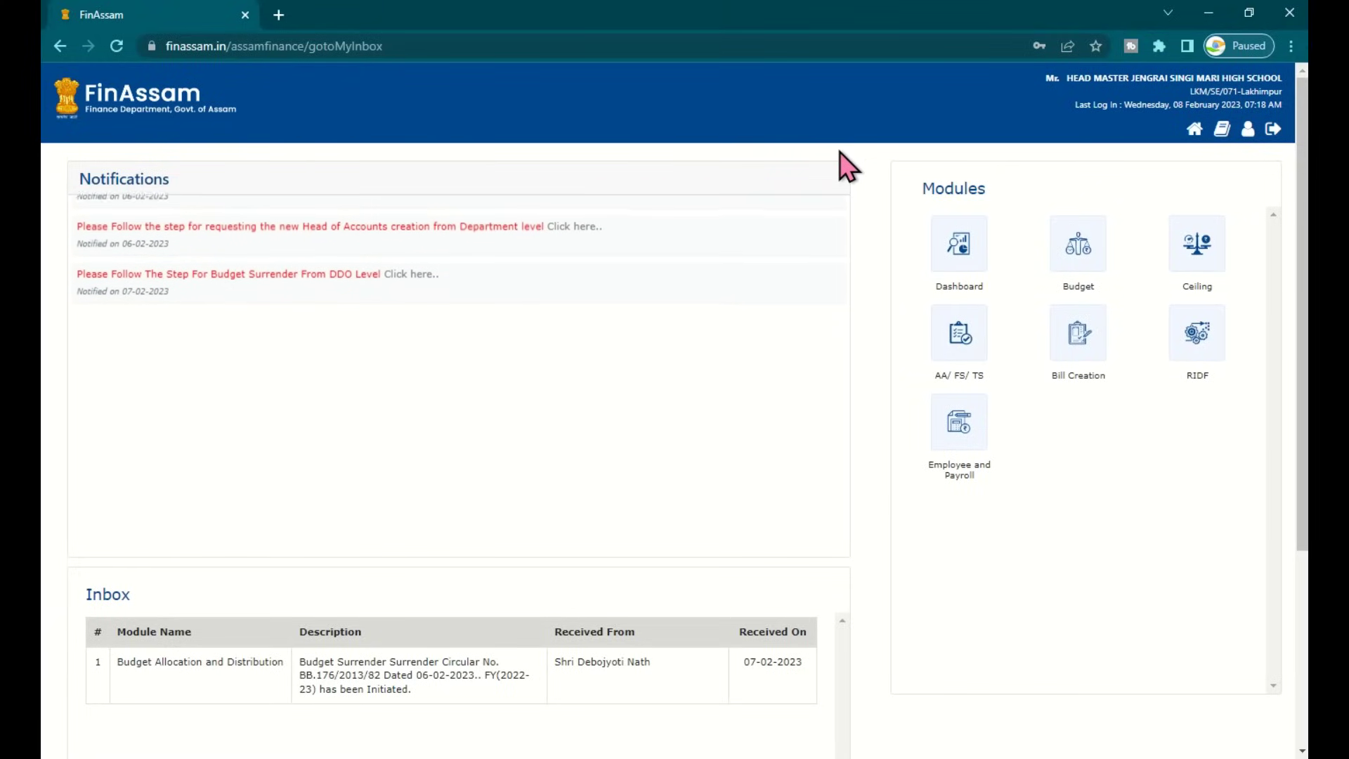
# Open the Annual Salary Statement report from FinAssam's Bill Creation module
pyautogui.moveTo(913, 155); pyautogui.dragTo(1205, 552)
pyautogui.click(1209, 566)
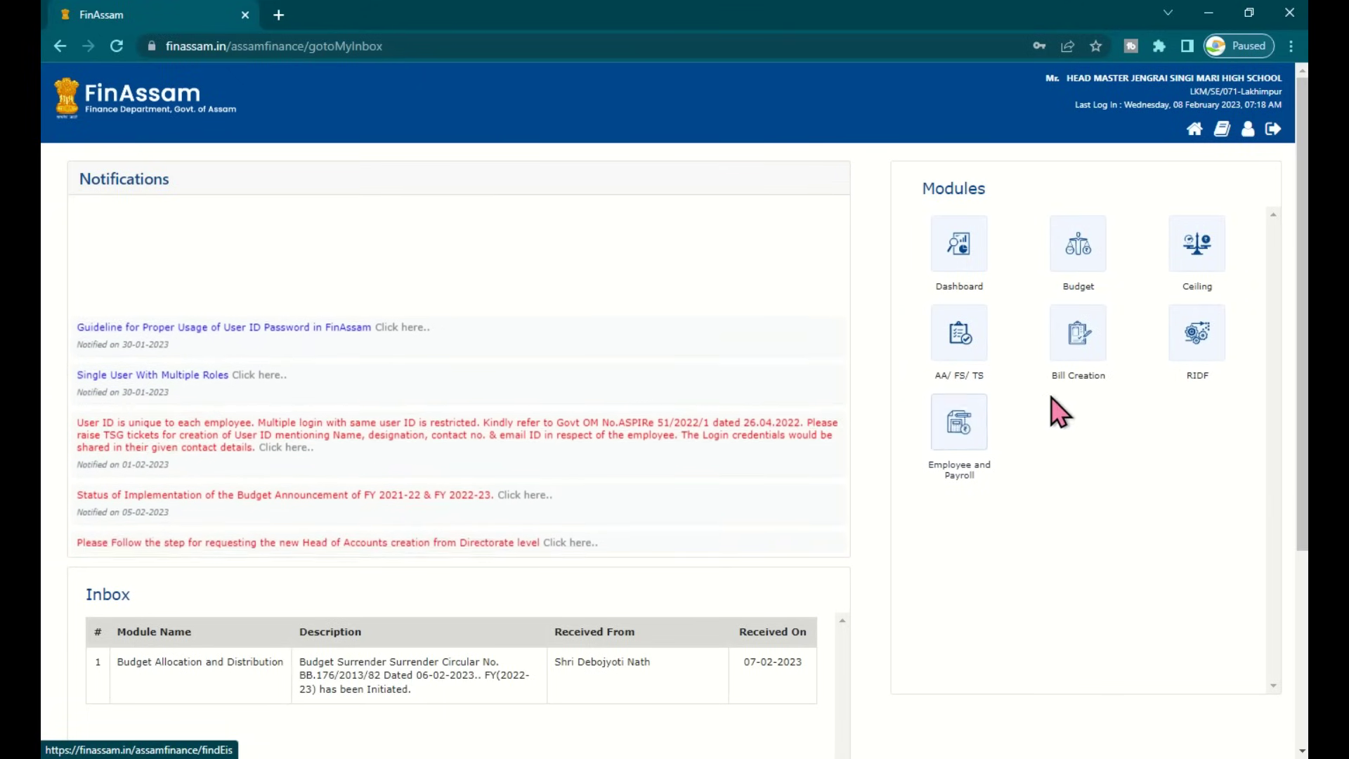
pyautogui.click(1085, 350)
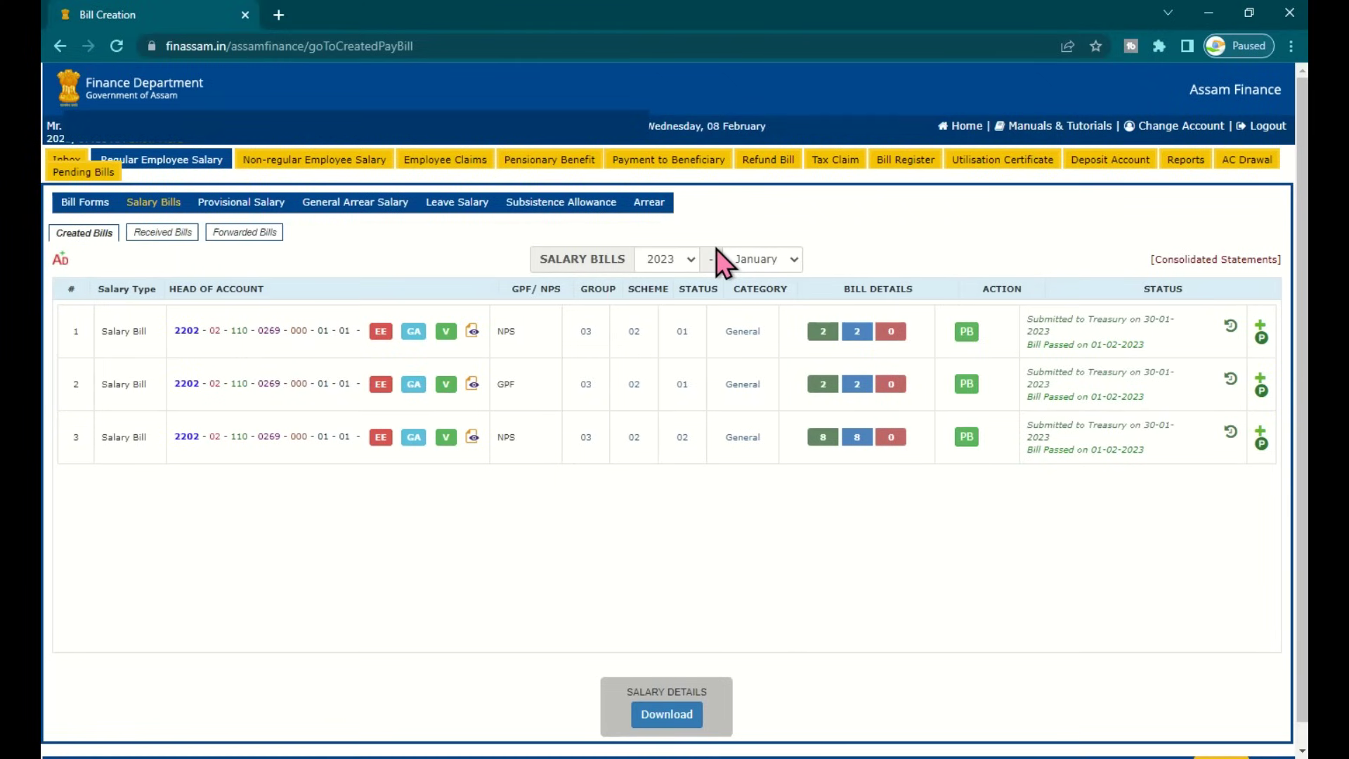
pyautogui.moveTo(278, 162)
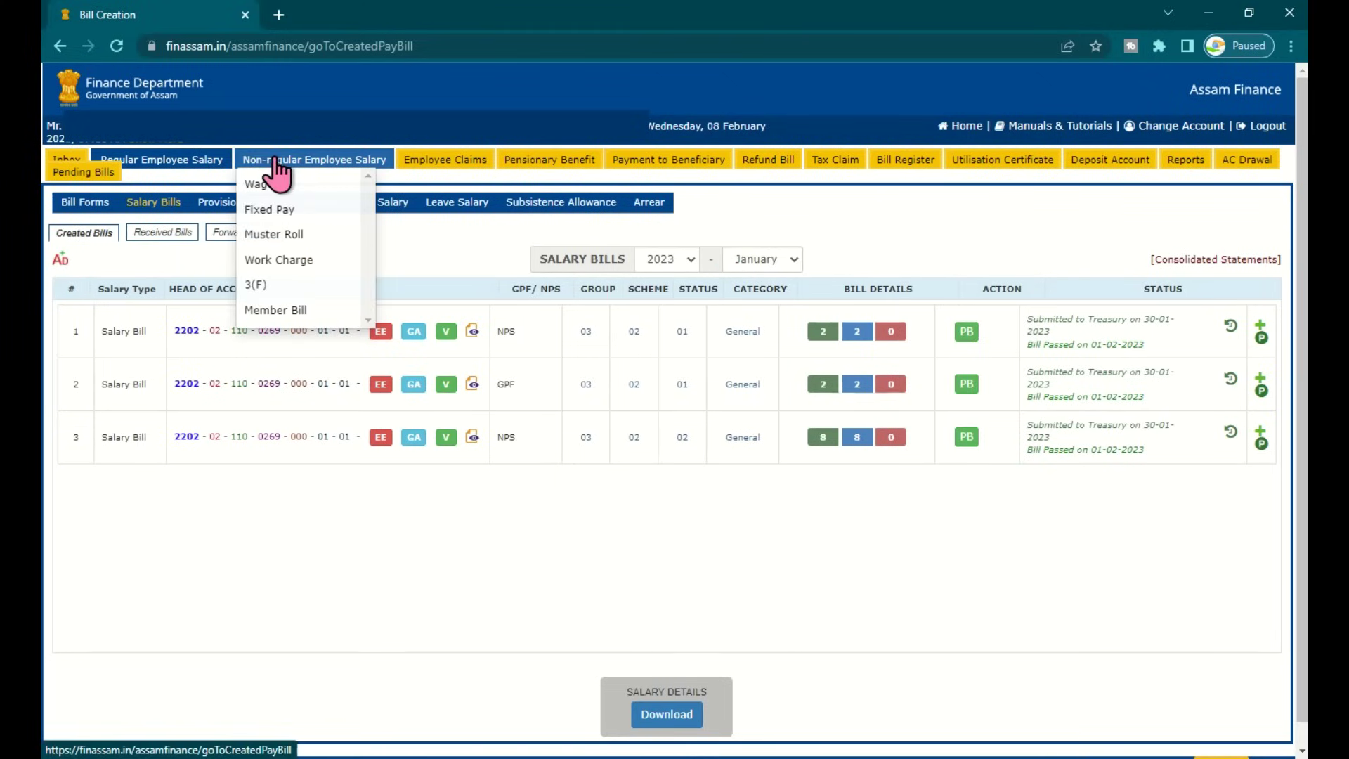
pyautogui.moveTo(535, 169)
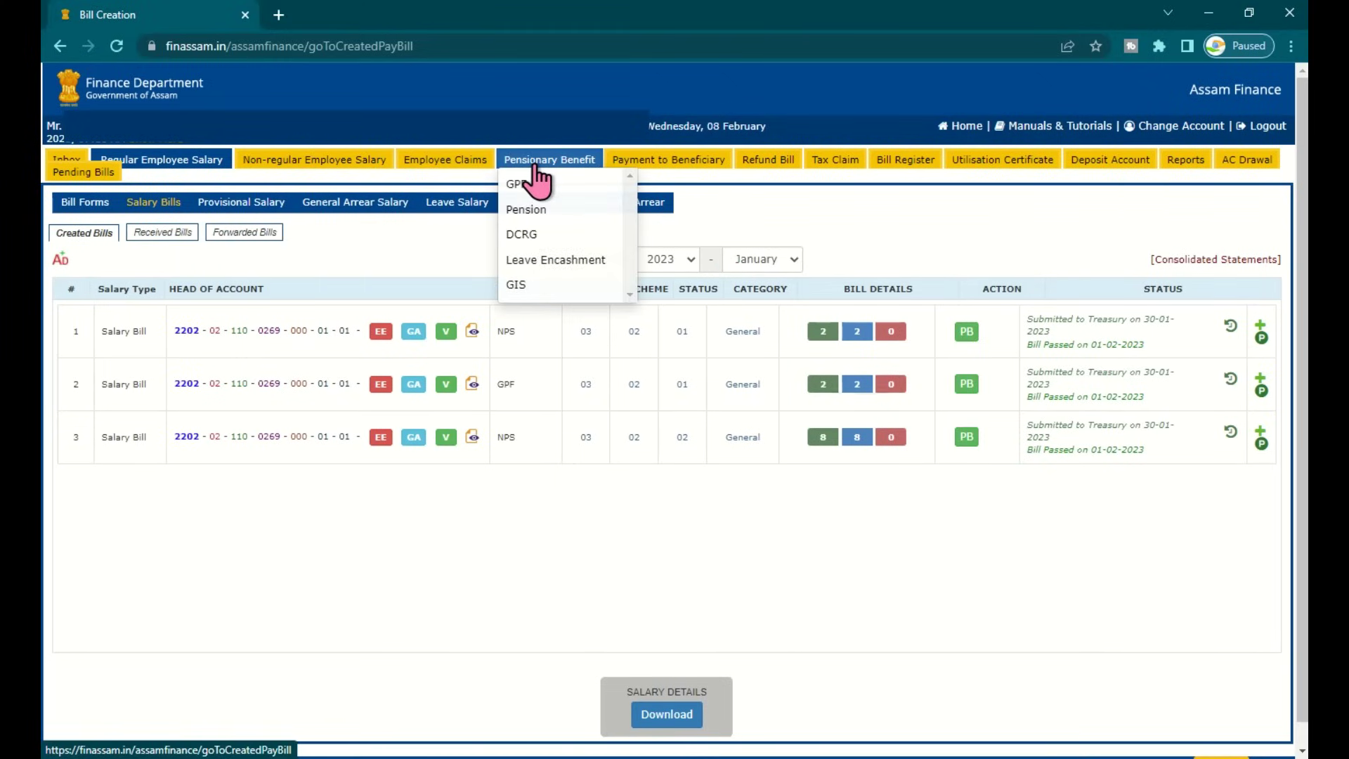
pyautogui.moveTo(859, 184)
pyautogui.moveTo(1187, 168)
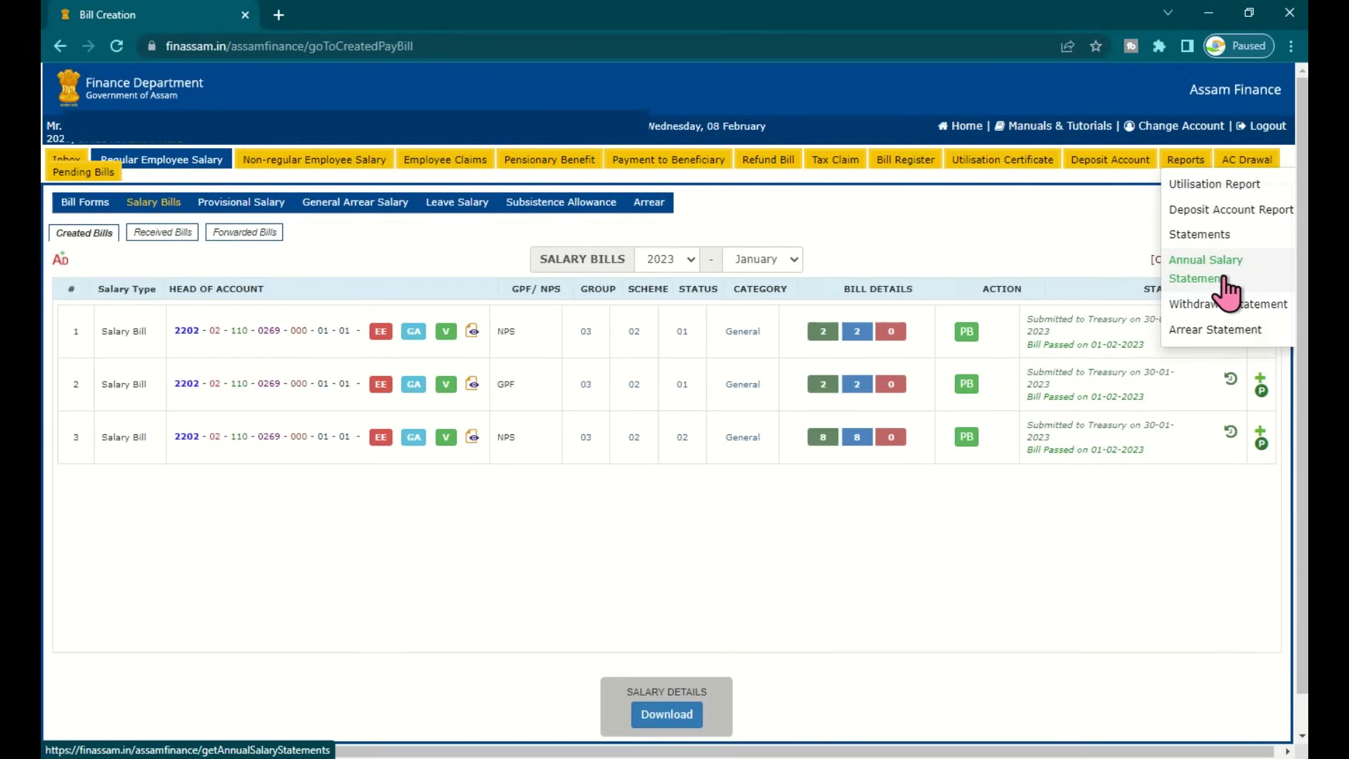
pyautogui.click(1231, 281)
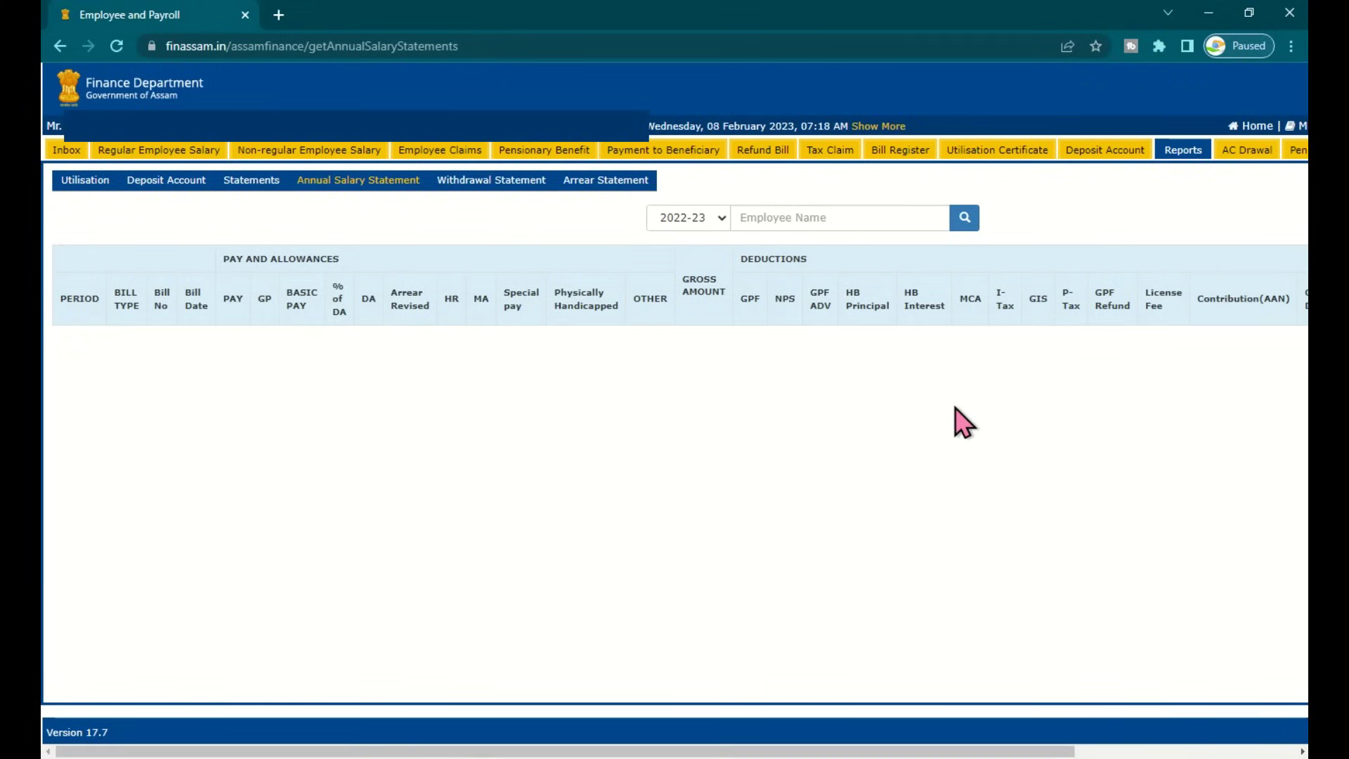
# Search for the employee by name, pick the matching suggestion and load their salary statement
pyautogui.click(755, 214)
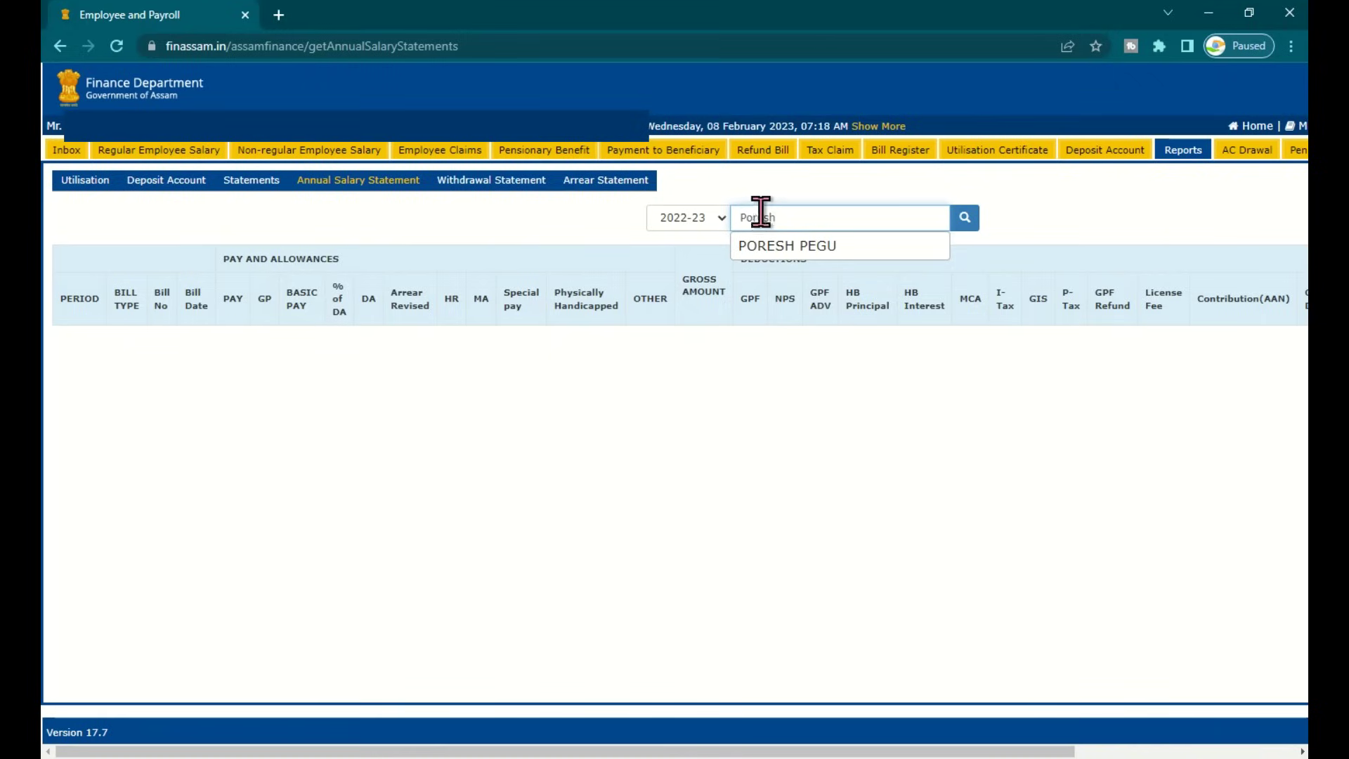
pyautogui.click(805, 251)
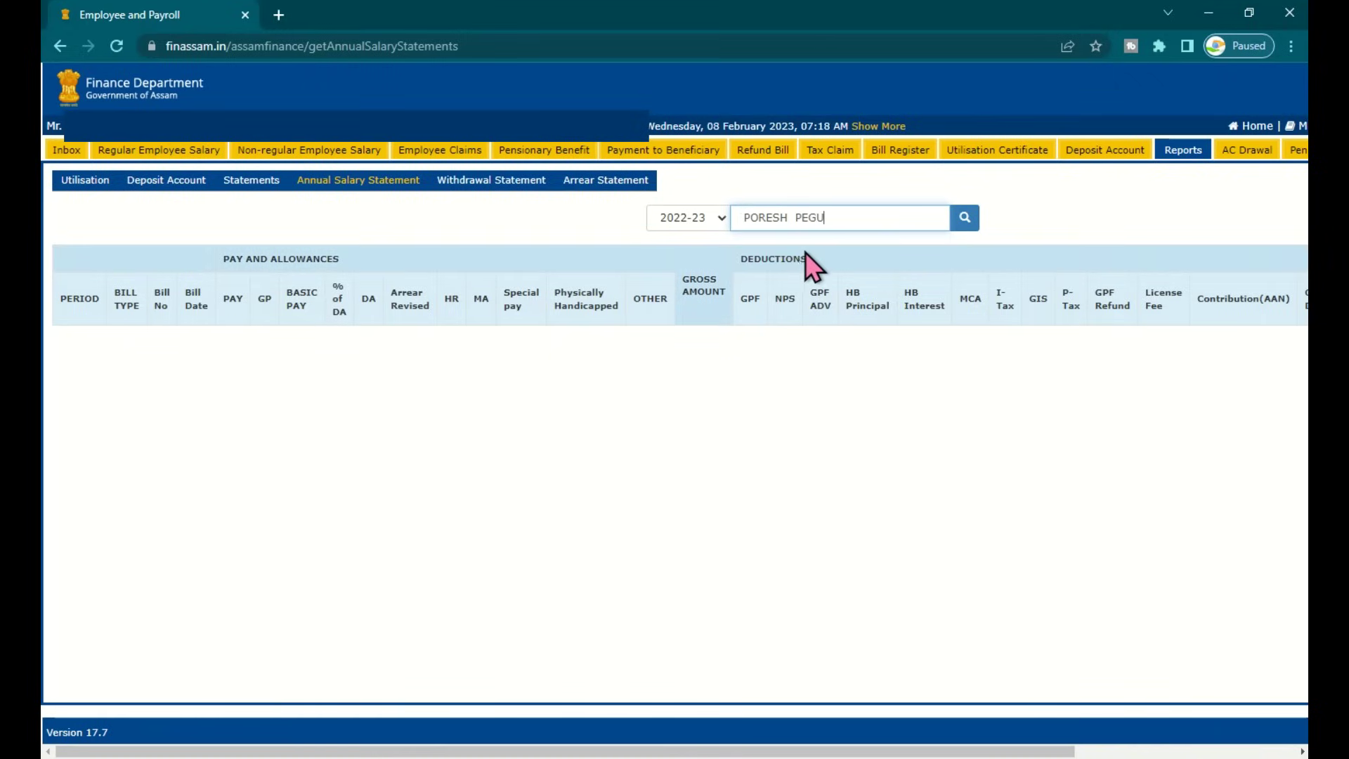
pyautogui.click(967, 219)
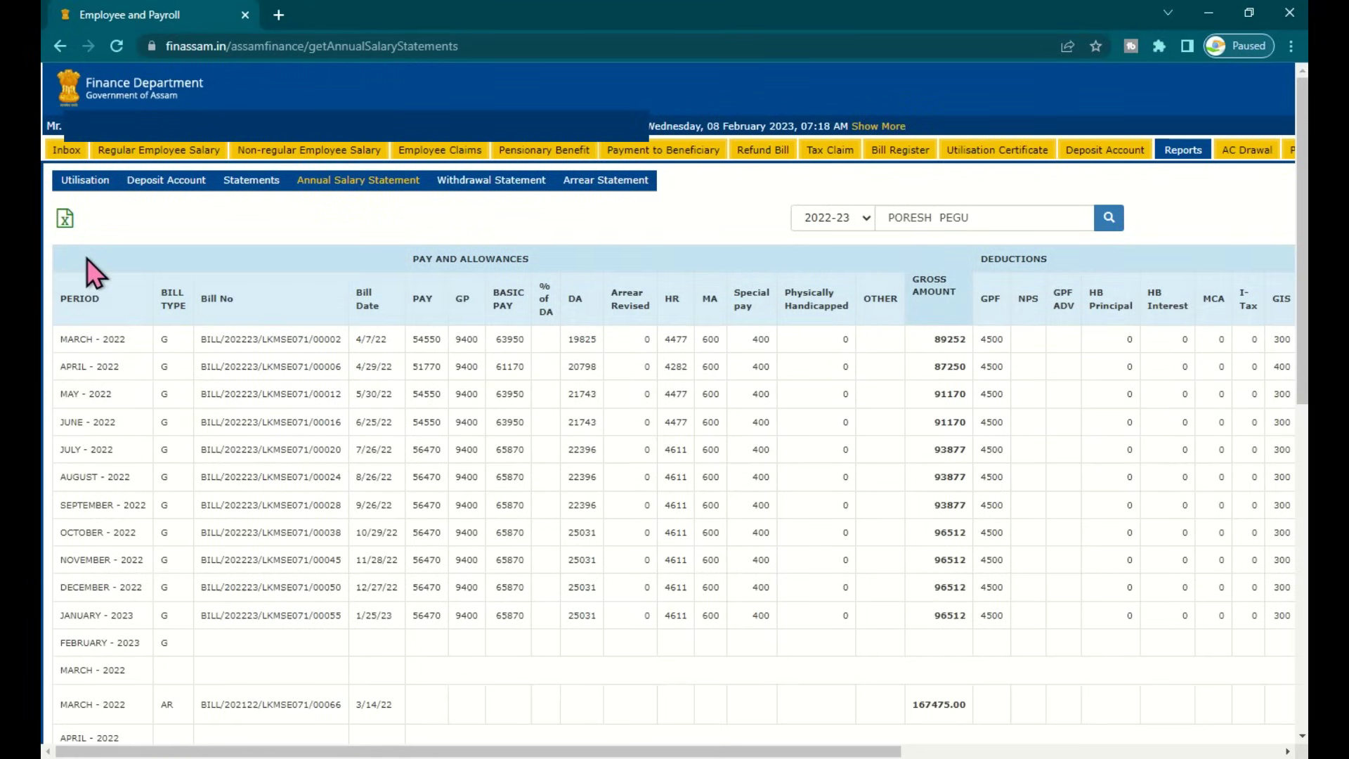
# Review the statement rows, noting the AR bill type for March 2022 and the 5505.00 arrear for May 2022
pyautogui.scroll(-5, 951, 648)
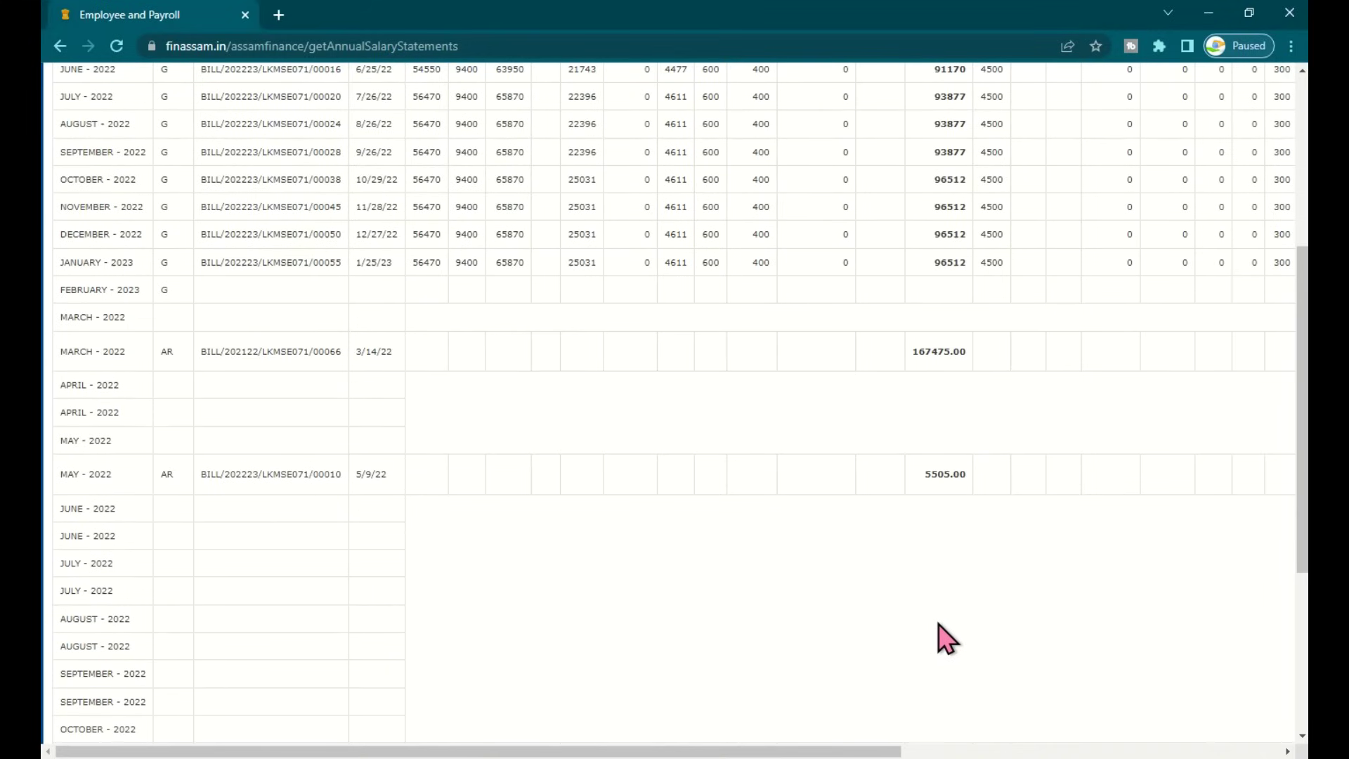
pyautogui.scroll(5, 942, 636)
pyautogui.scroll(-3, 936, 622)
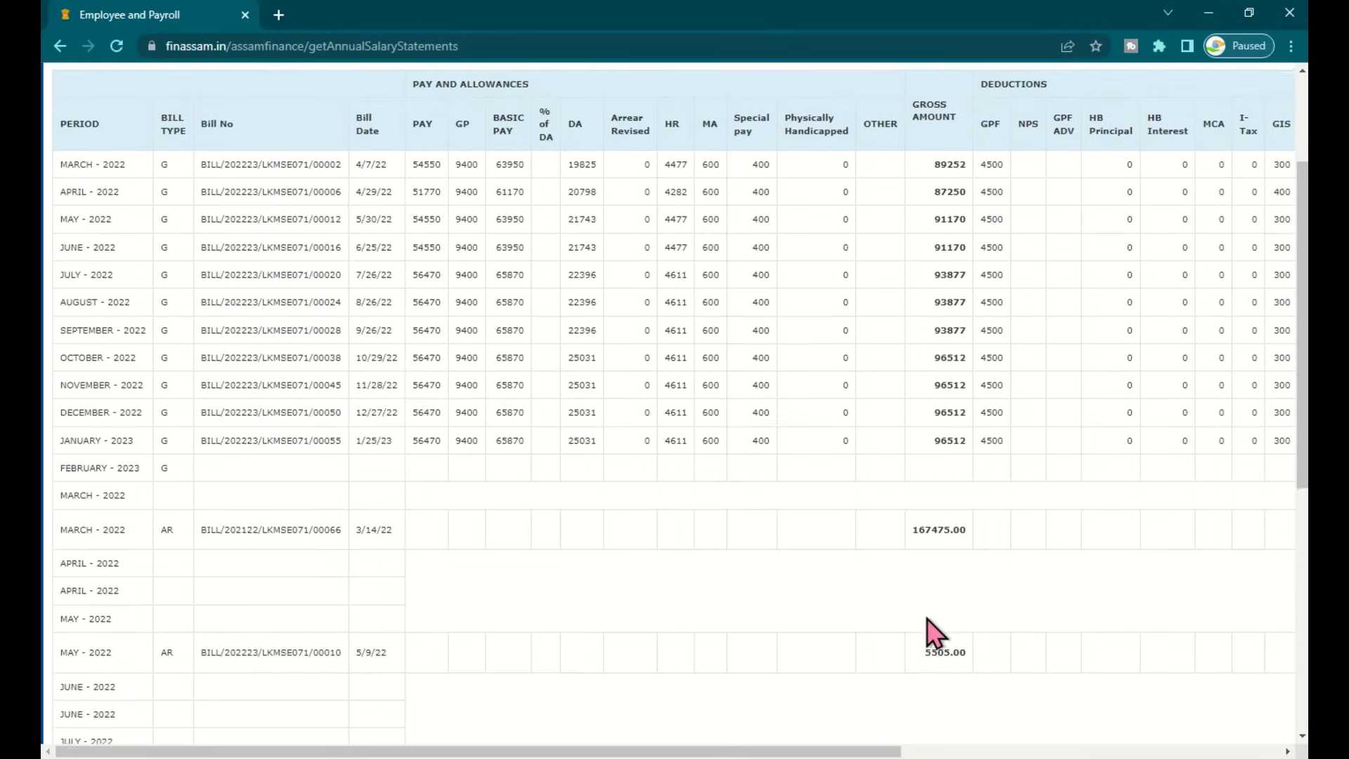
pyautogui.doubleClick(168, 528)
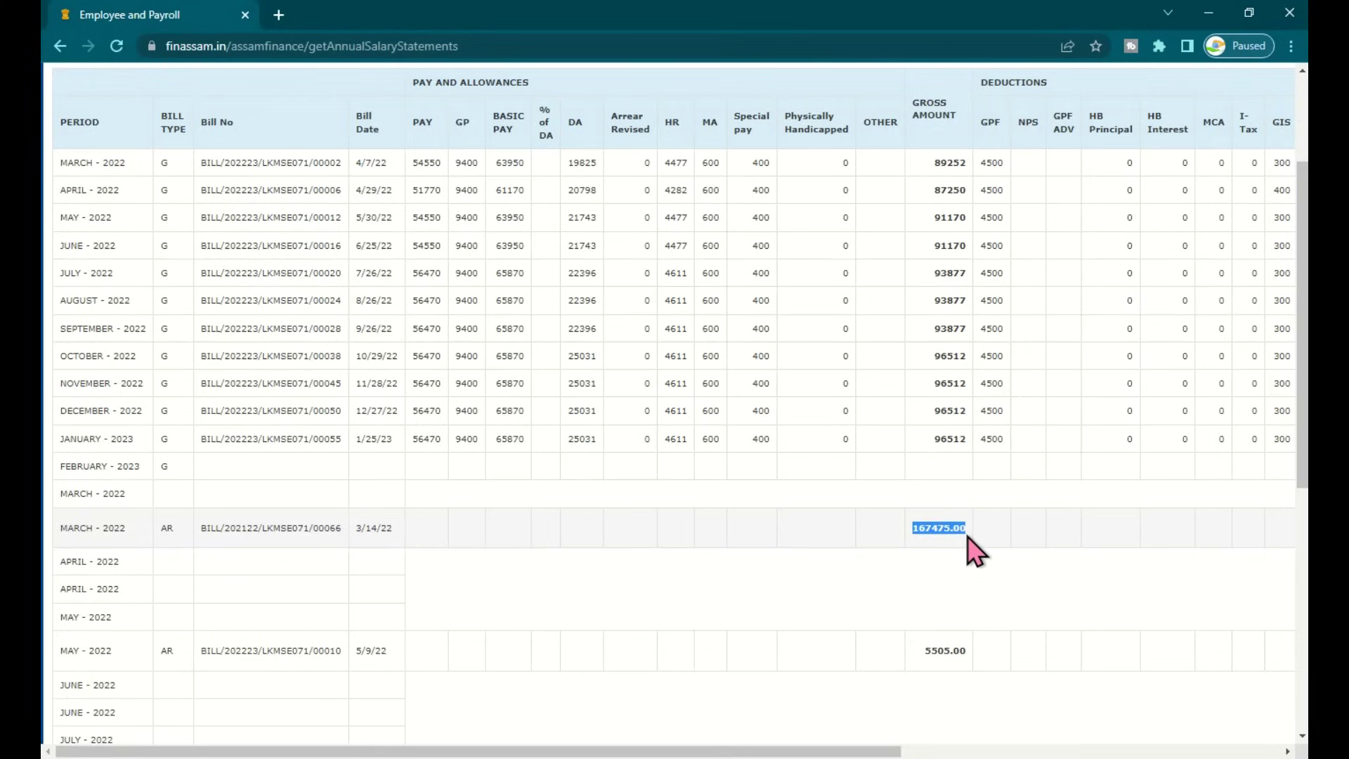
pyautogui.click(922, 650)
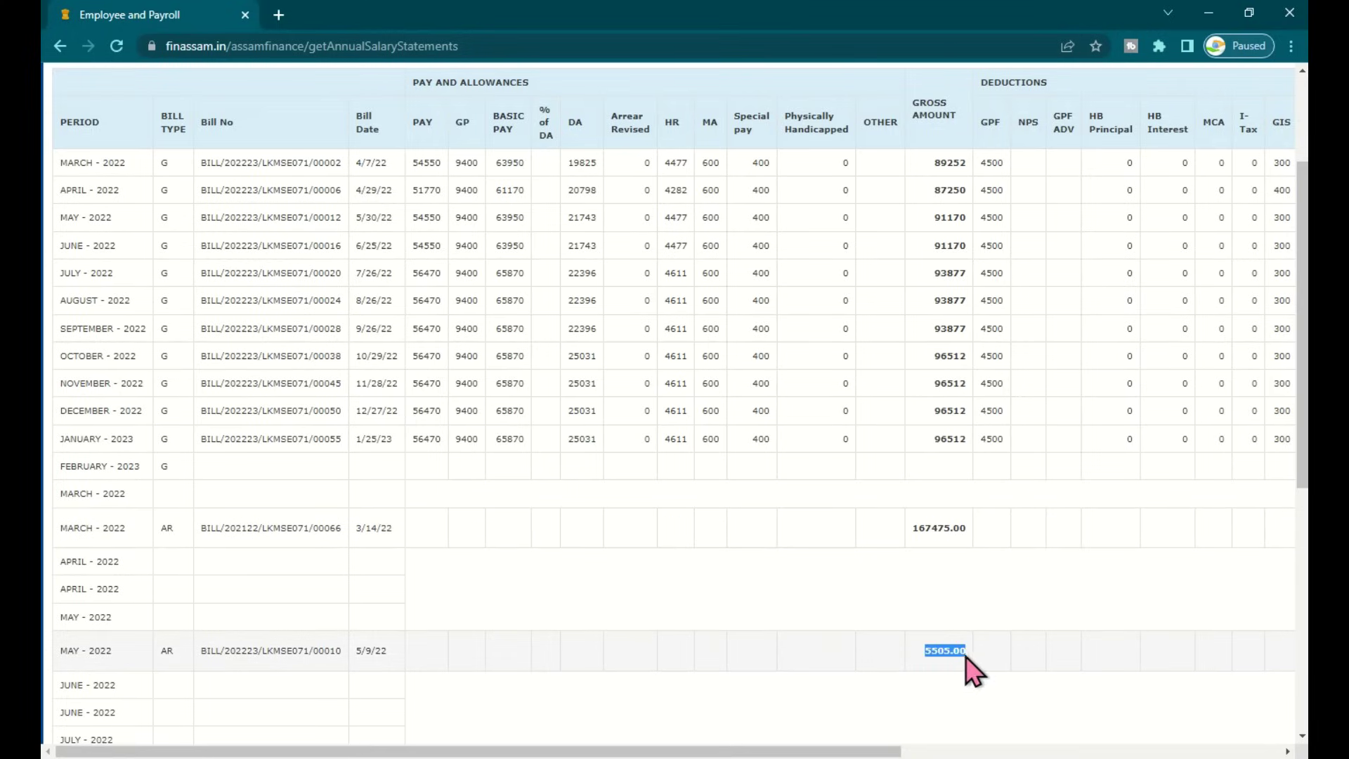
pyautogui.scroll(3, 731, 594)
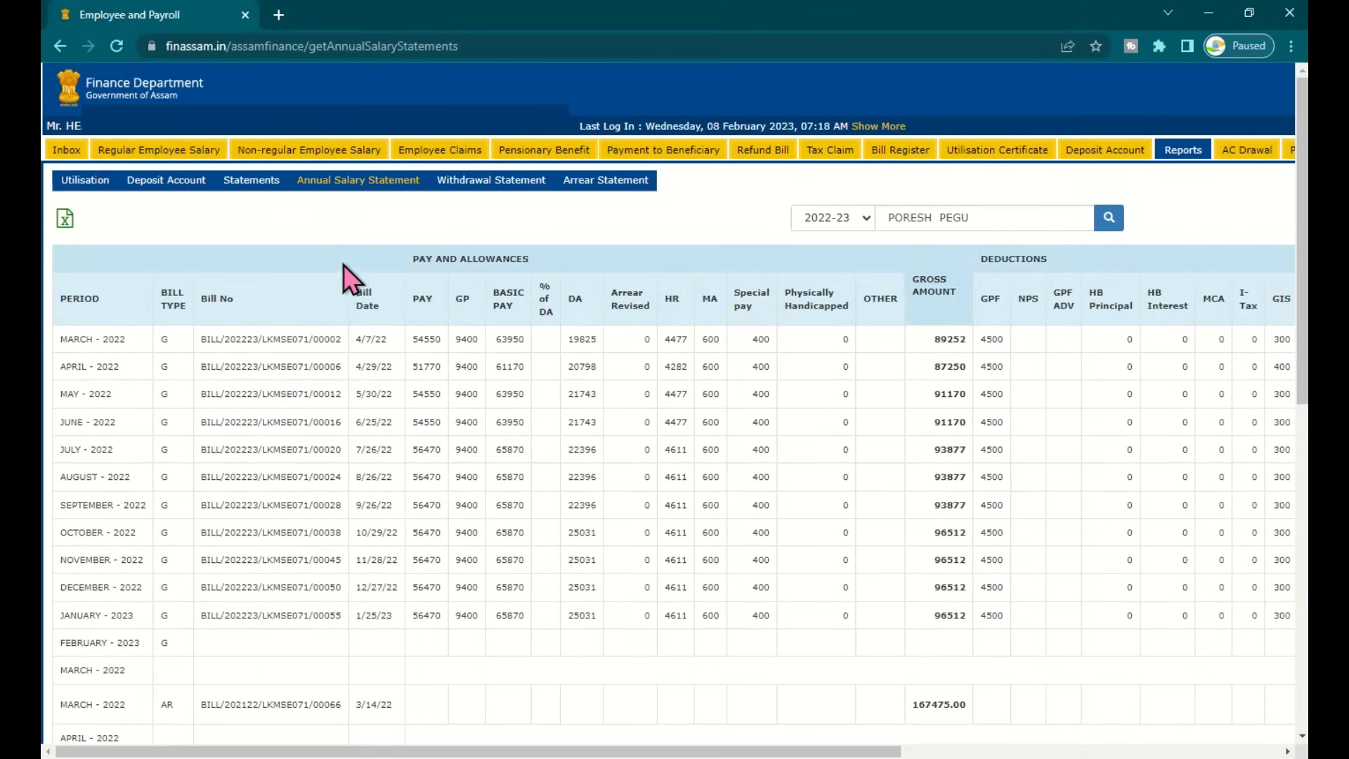
# Download the statement as Annual-Statements.xlsx and open the downloaded workbook
pyautogui.click(64, 218)
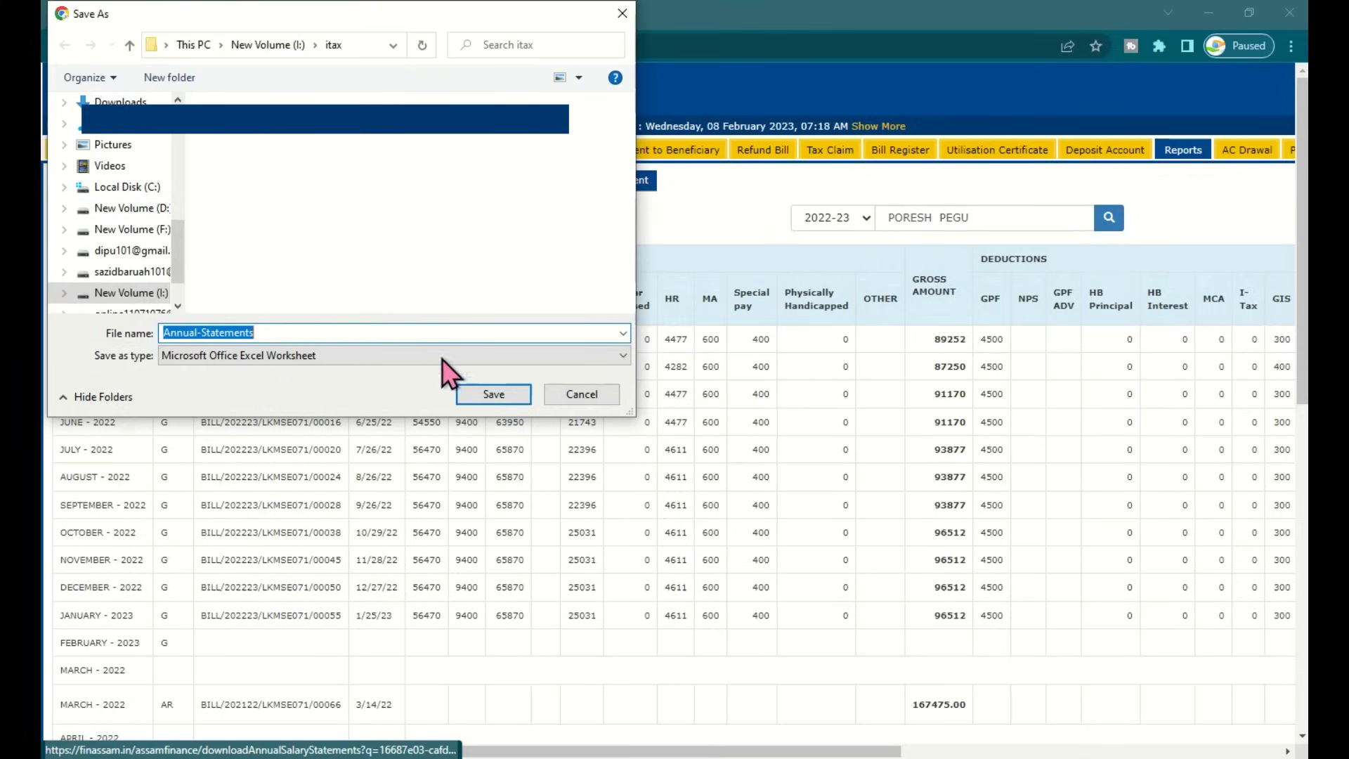
pyautogui.click(494, 394)
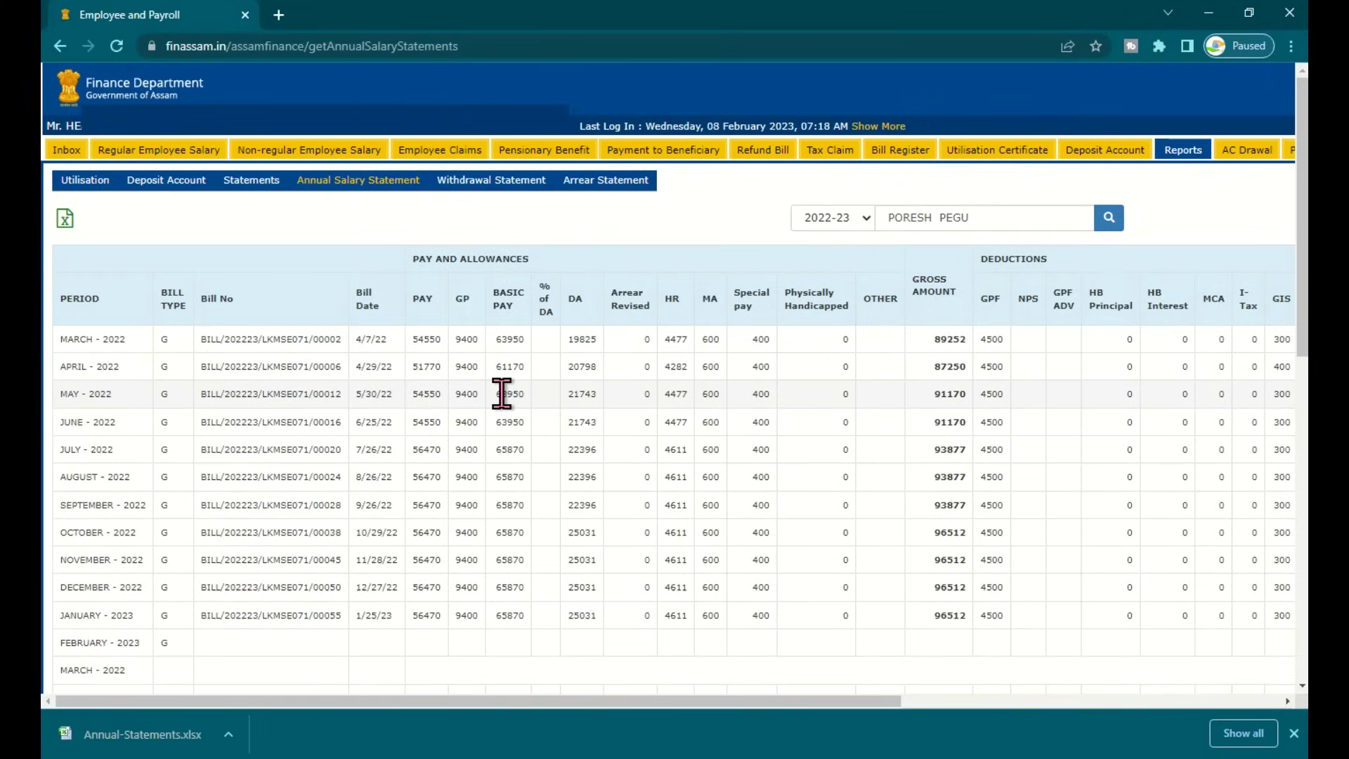
pyautogui.click(140, 734)
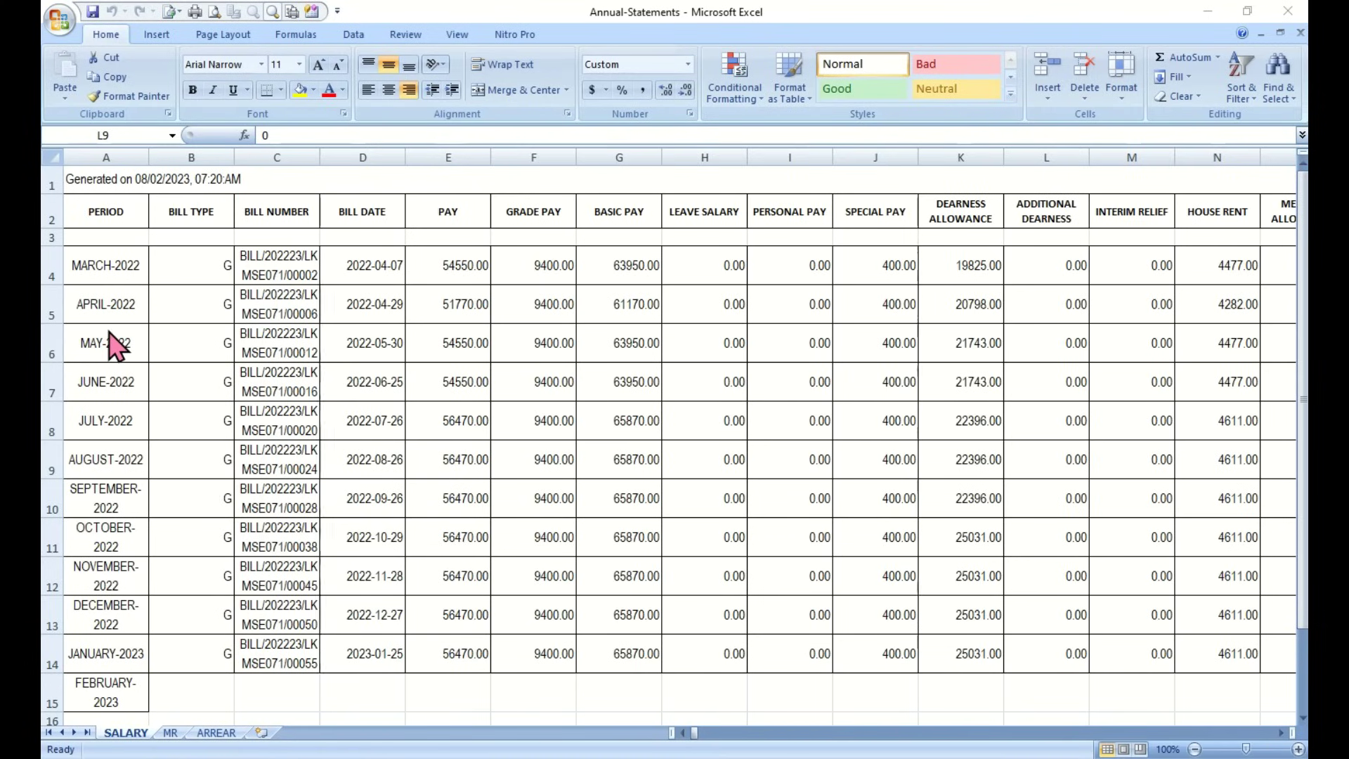
# Scroll across the SALARY sheet's pay and deduction columns and return to column A
pyautogui.click(108, 258)
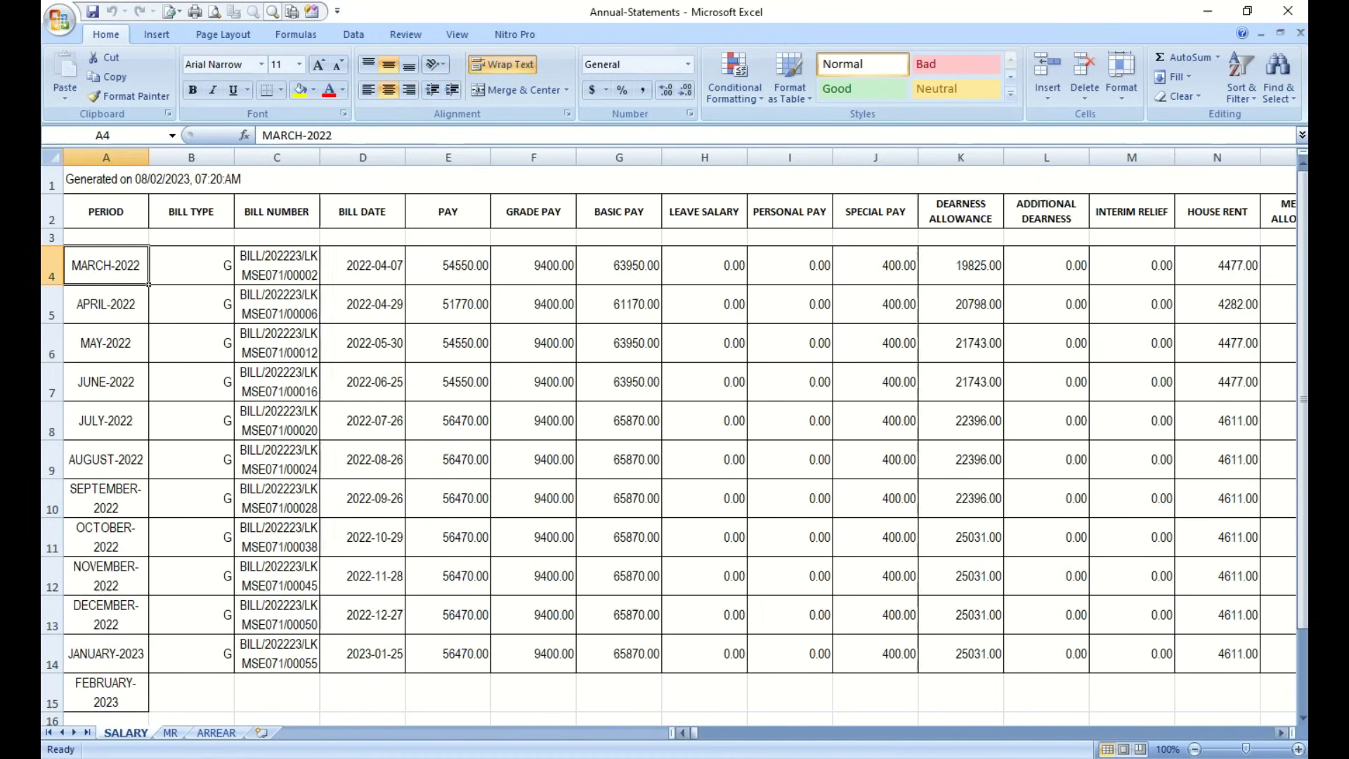
pyautogui.moveTo(1281, 733); pyautogui.dragTo(1281, 732)
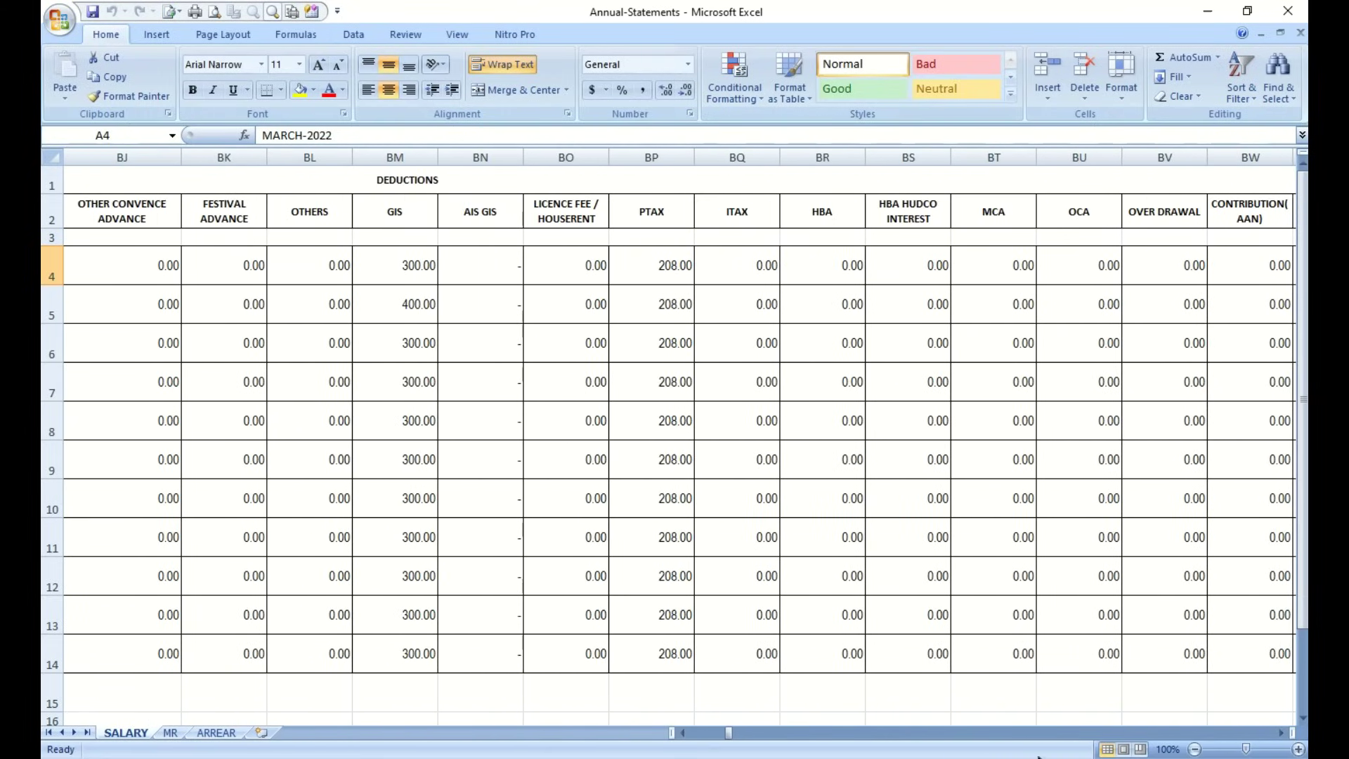
pyautogui.moveTo(729, 733); pyautogui.dragTo(692, 733)
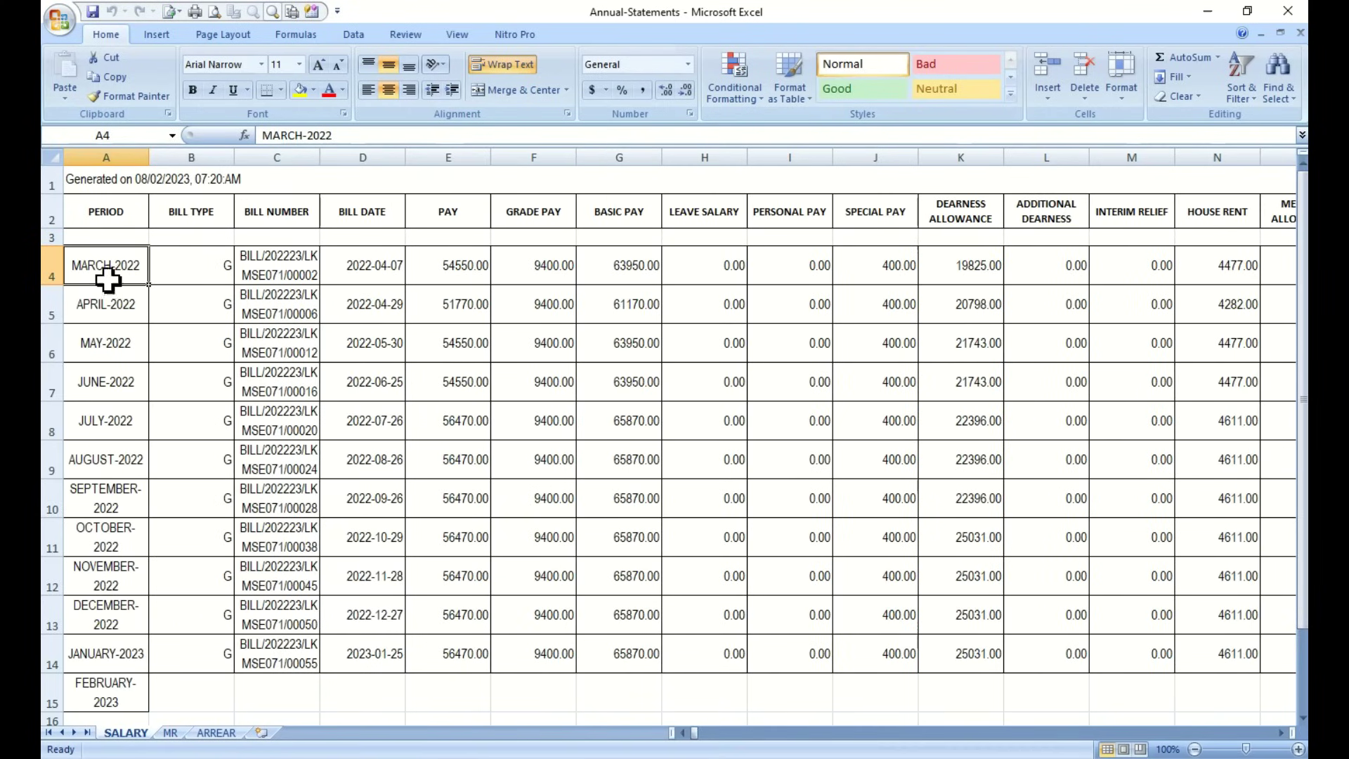
pyautogui.click(45, 183)
# Delete the generated-on row and the LEAVE SALARY, PERSONAL PAY, ADDITIONAL DEARNESS and INTERIM RELIEF columns
pyautogui.rightClick(51, 184)
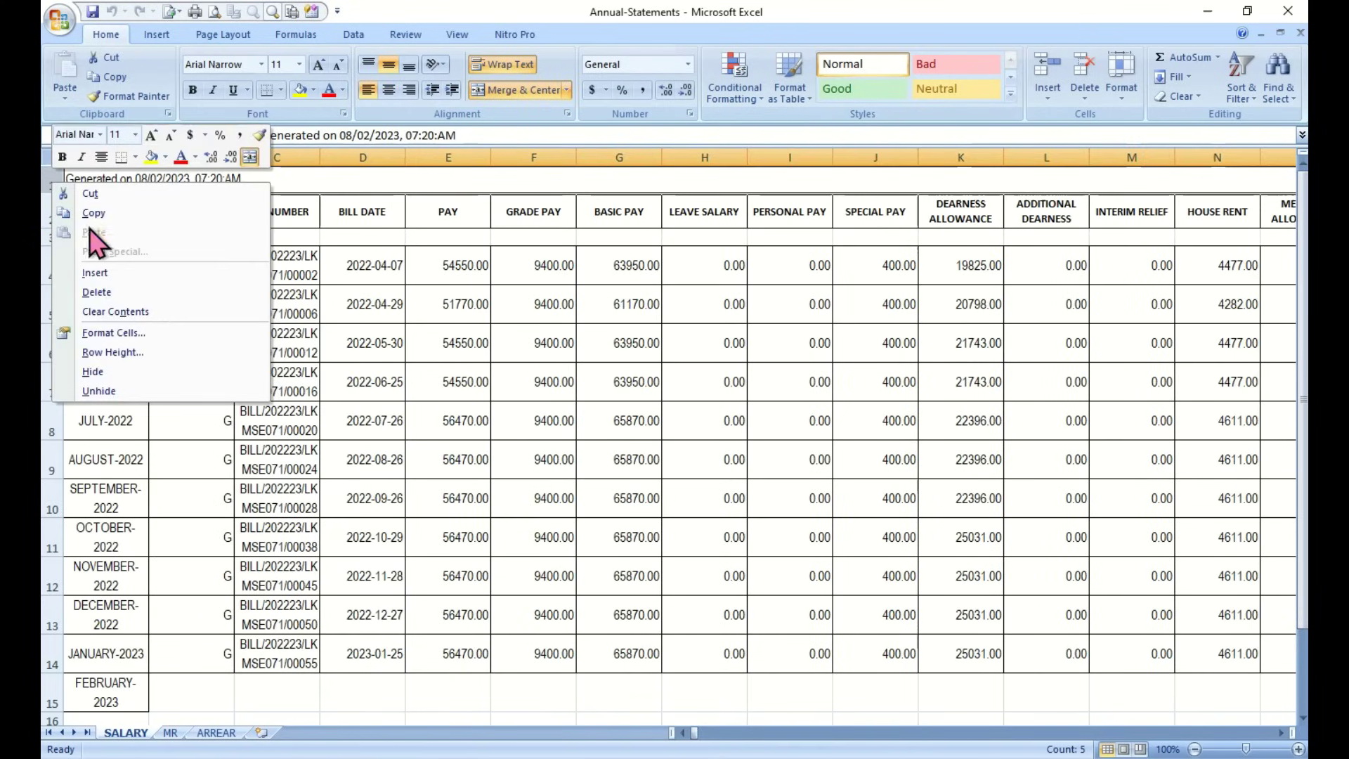
pyautogui.click(97, 292)
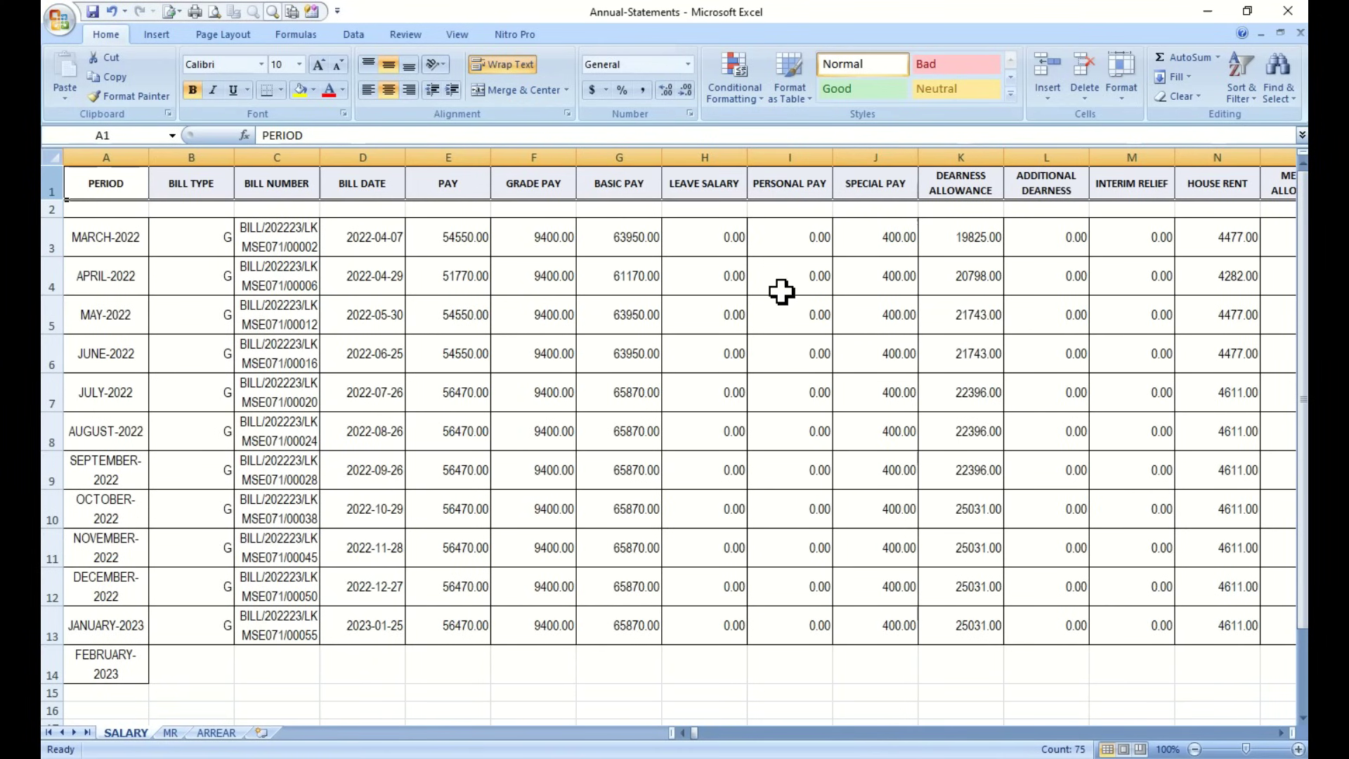
pyautogui.moveTo(713, 148); pyautogui.dragTo(790, 156)
pyautogui.rightClick(794, 157)
pyautogui.click(835, 267)
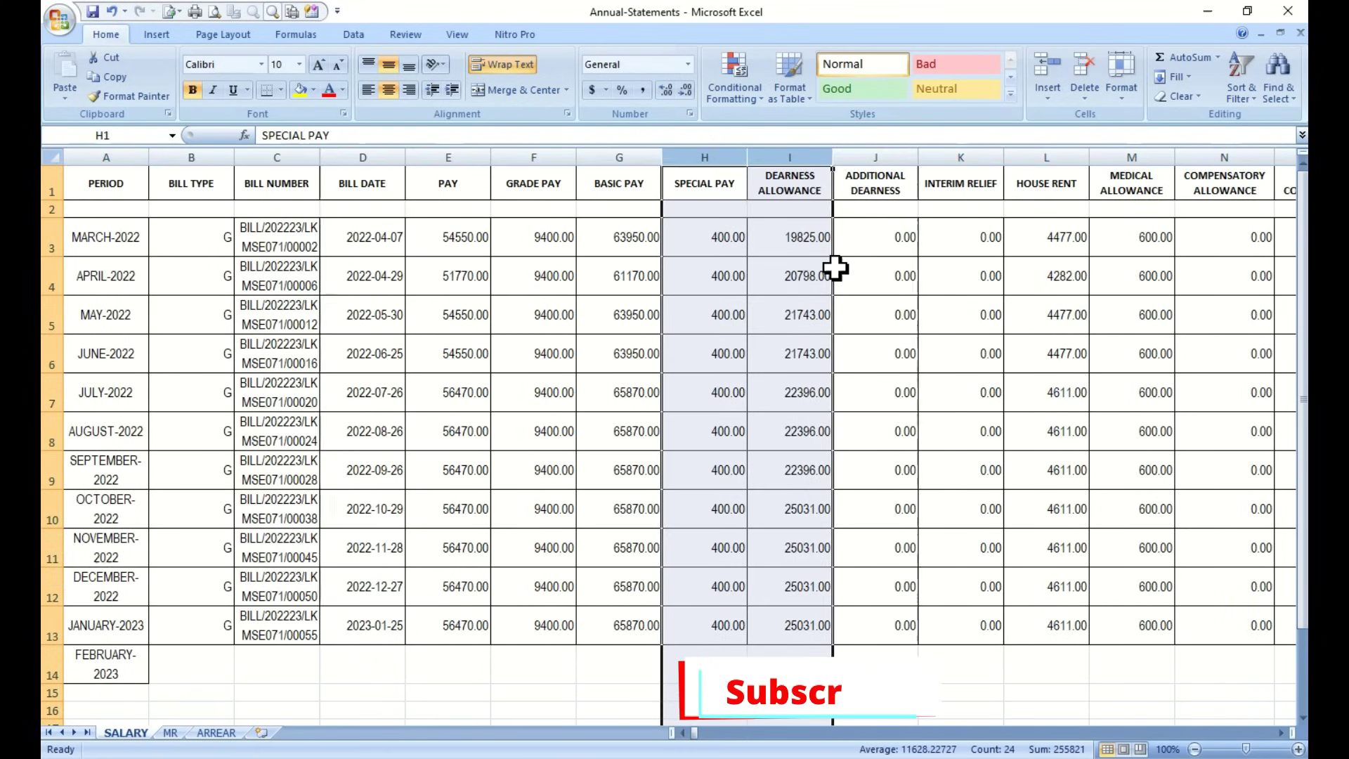
pyautogui.moveTo(874, 157); pyautogui.dragTo(960, 158)
pyautogui.rightClick(945, 157)
pyautogui.click(993, 295)
pyautogui.click(1062, 151)
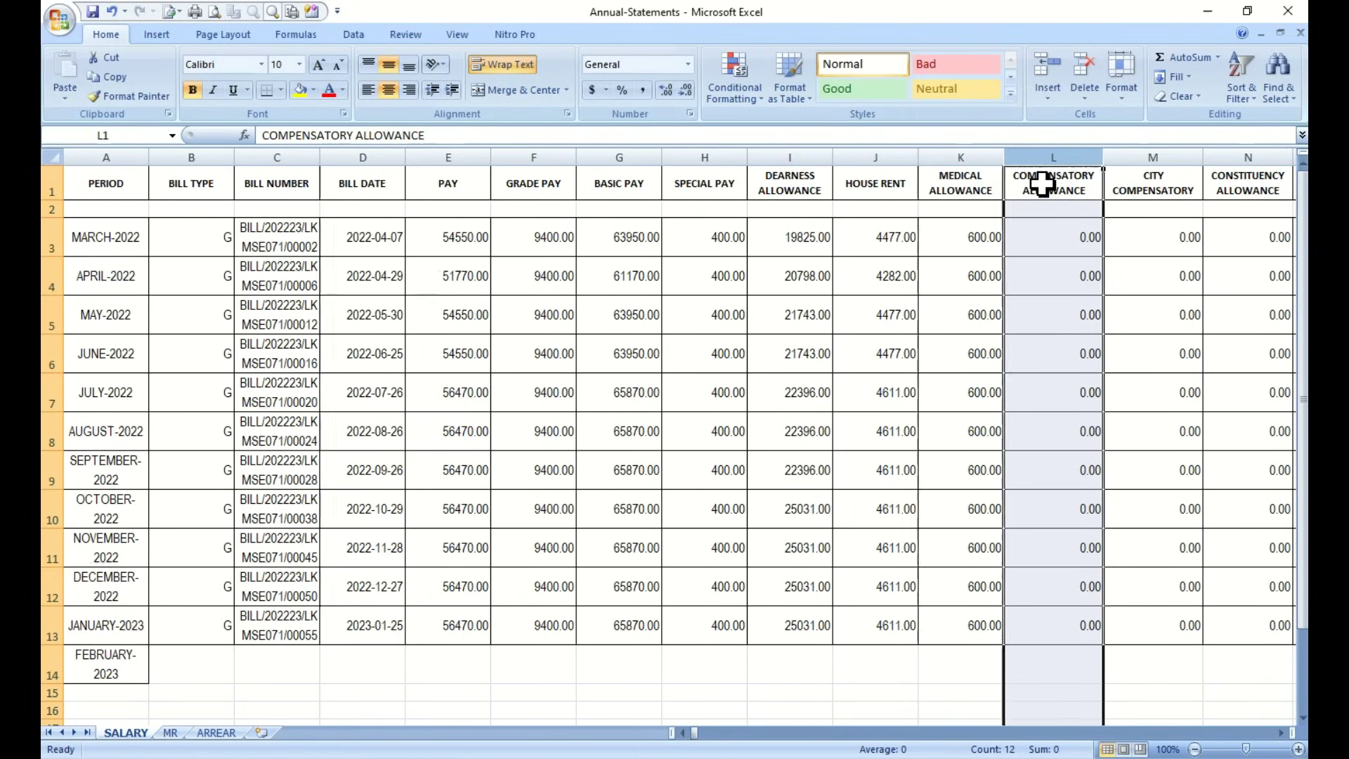
pyautogui.click(1280, 732)
pyautogui.keyDown('shift'); pyautogui.click(783, 157); pyautogui.keyUp('shift')
pyautogui.rightClick(783, 162)
pyautogui.click(825, 275)
pyautogui.click(1051, 505)
# Remove the unneeded deduction columns from AIS SUBSCRIPTION onward, including columns O–V, P–Q and Q–X
pyautogui.moveTo(961, 156); pyautogui.dragTo(1131, 157)
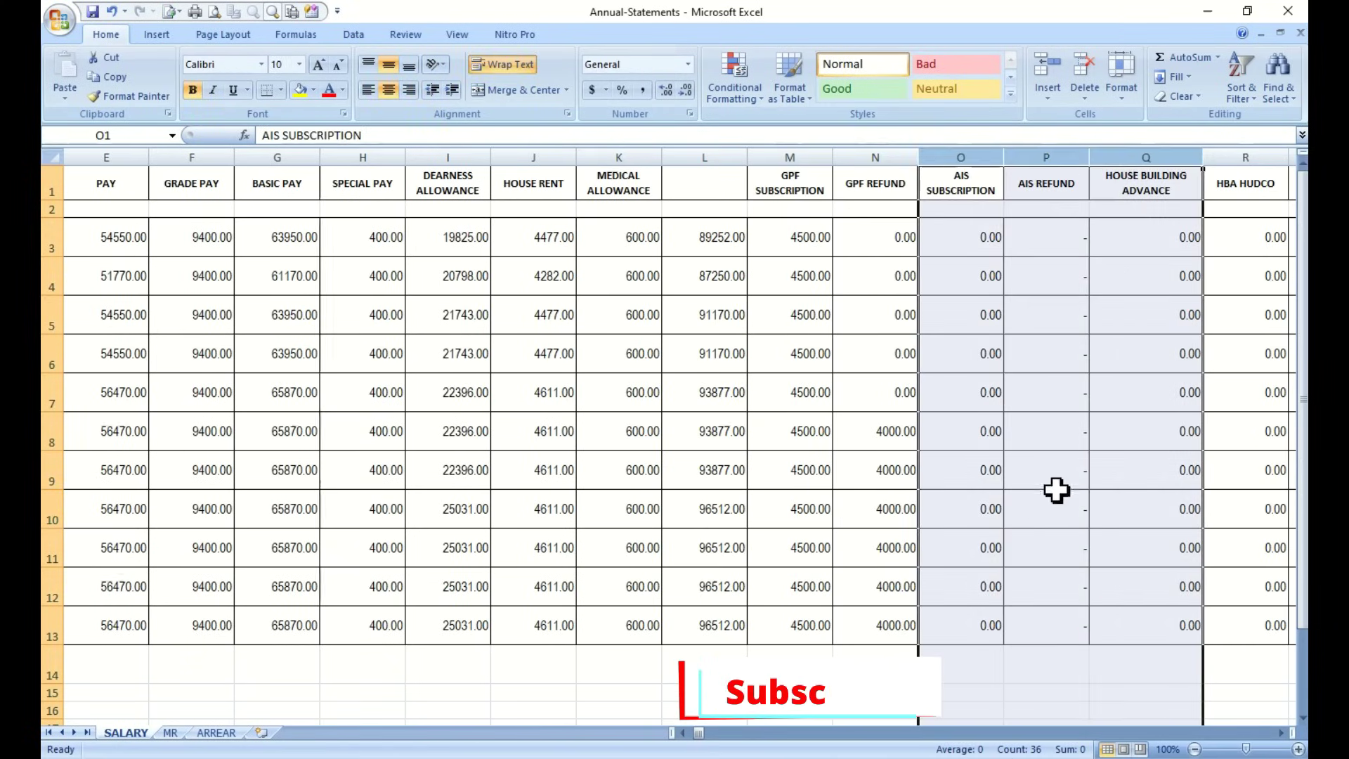
pyautogui.click(1281, 732)
pyautogui.moveTo(534, 156); pyautogui.dragTo(854, 214)
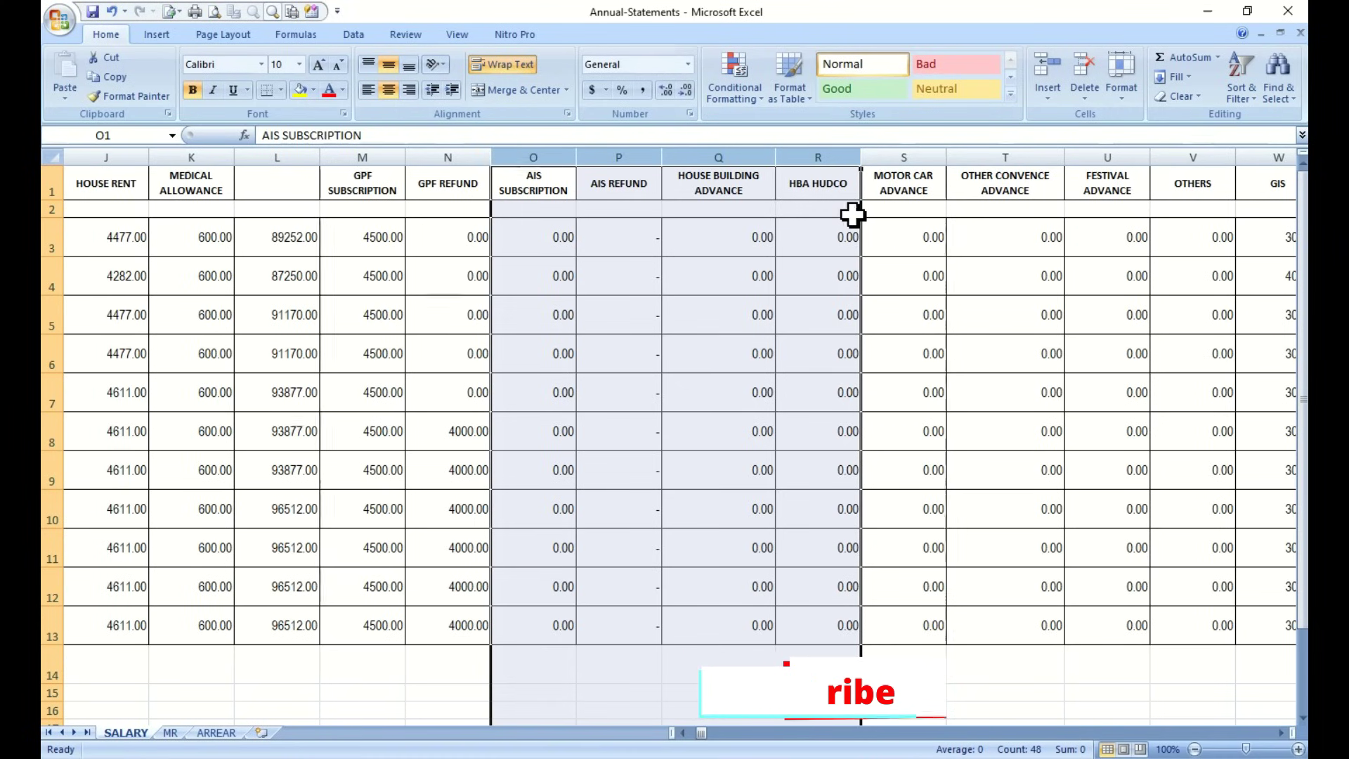
pyautogui.click(534, 157)
pyautogui.keyDown('shift'); pyautogui.click(1199, 155); pyautogui.keyUp('shift')
pyautogui.rightClick(961, 168)
pyautogui.click(1008, 295)
pyautogui.moveTo(618, 156); pyautogui.dragTo(708, 149)
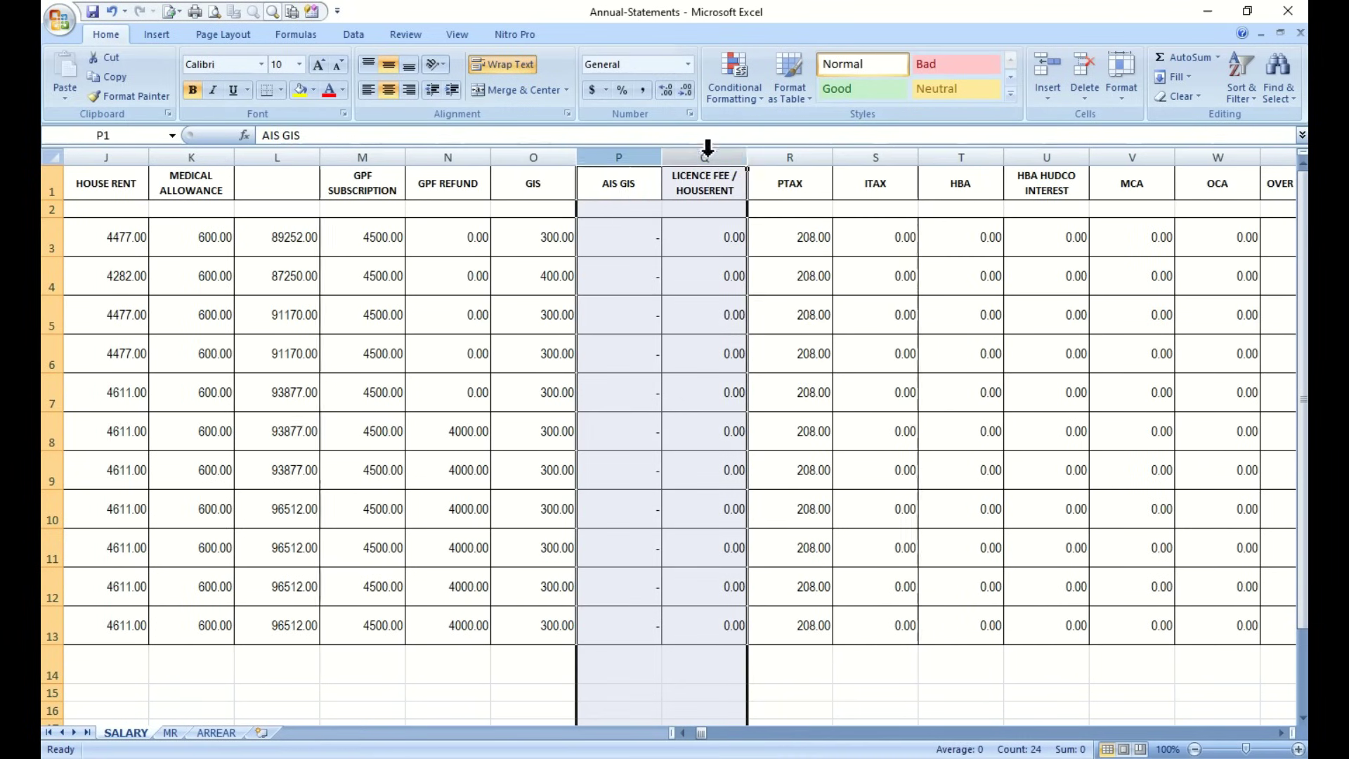
pyautogui.rightClick(718, 159)
pyautogui.click(768, 274)
pyautogui.click(705, 157)
pyautogui.doubleClick(1281, 732)
pyautogui.keyDown('shift'); pyautogui.click(1132, 157); pyautogui.keyUp('shift')
pyautogui.rightClick(1117, 159)
pyautogui.click(1127, 267)
pyautogui.click(534, 184)
# Add the header labels Deduction and Net
pyautogui.write('Deduction')
pyautogui.press('Tab')
pyautogui.write('Net')
pyautogui.click(876, 430)
pyautogui.click(681, 732)
# Enter Mar-2022 in A3, fill the months down to Feb-23, and narrow column A
pyautogui.click(683, 733)
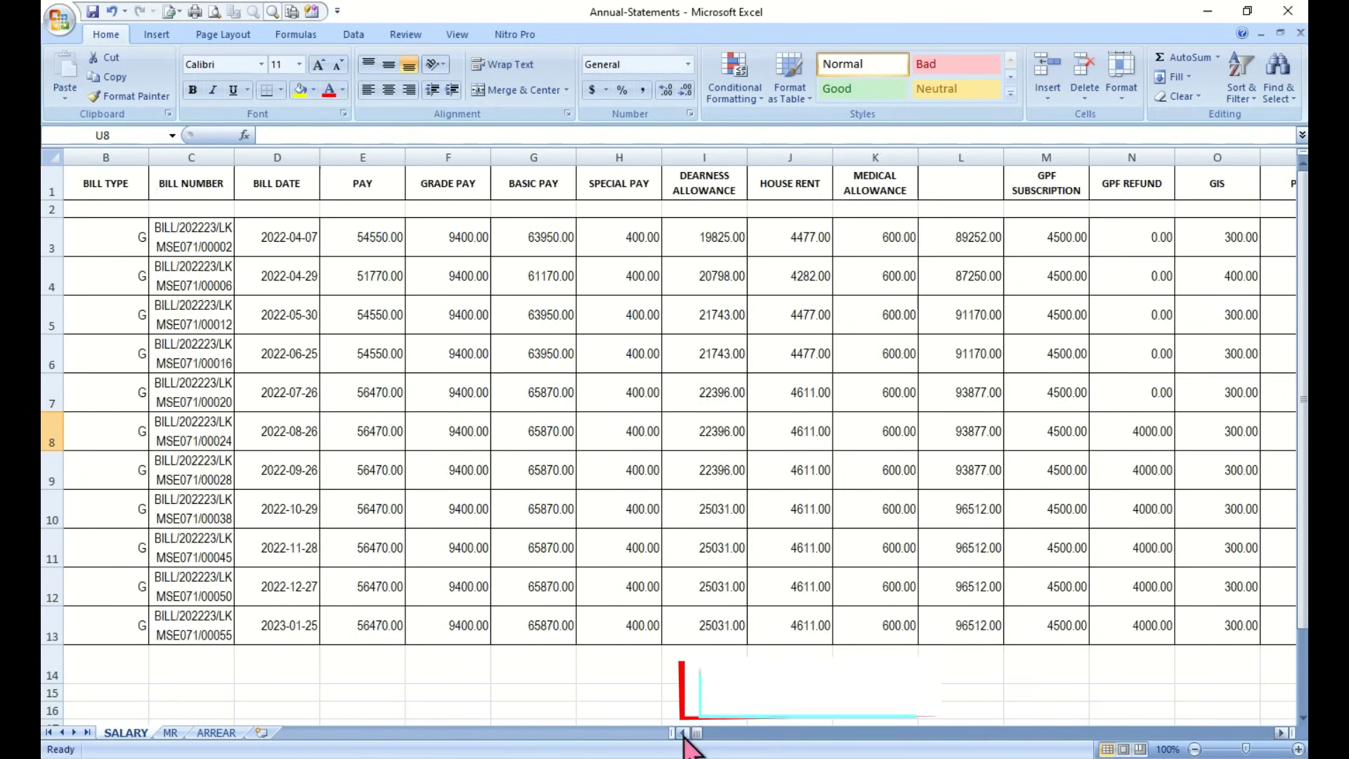
pyautogui.doubleClick(105, 237)
pyautogui.moveTo(78, 238); pyautogui.dragTo(325, 316)
pyautogui.write('Mar-2022')
pyautogui.press('Return')
pyautogui.click(127, 246)
pyautogui.moveTo(148, 256); pyautogui.dragTo(105, 674)
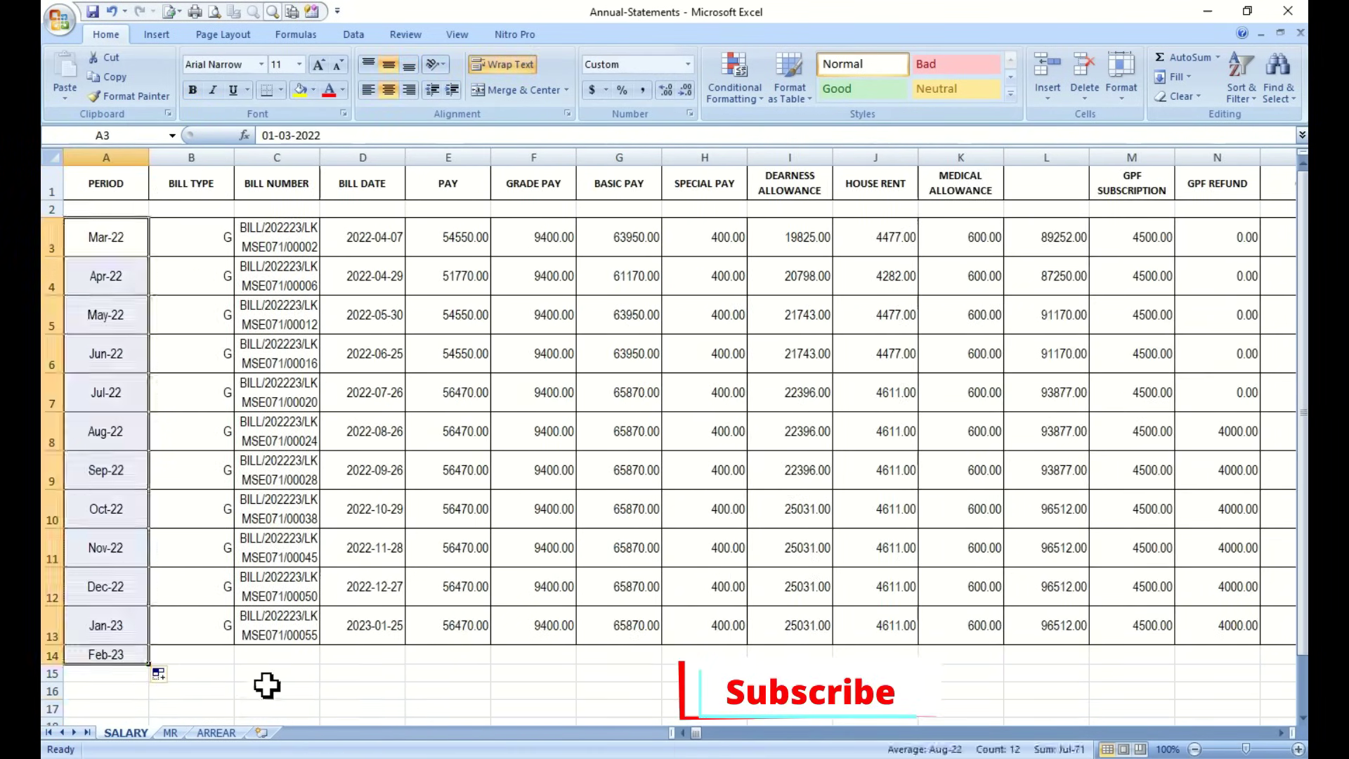
pyautogui.moveTo(149, 157); pyautogui.dragTo(104, 159)
# Delete the BILL TYPE column and add a GROSS header in column K
pyautogui.rightClick(151, 157)
pyautogui.click(184, 266)
pyautogui.click(921, 184)
pyautogui.write('GROSS')
pyautogui.press('Return')
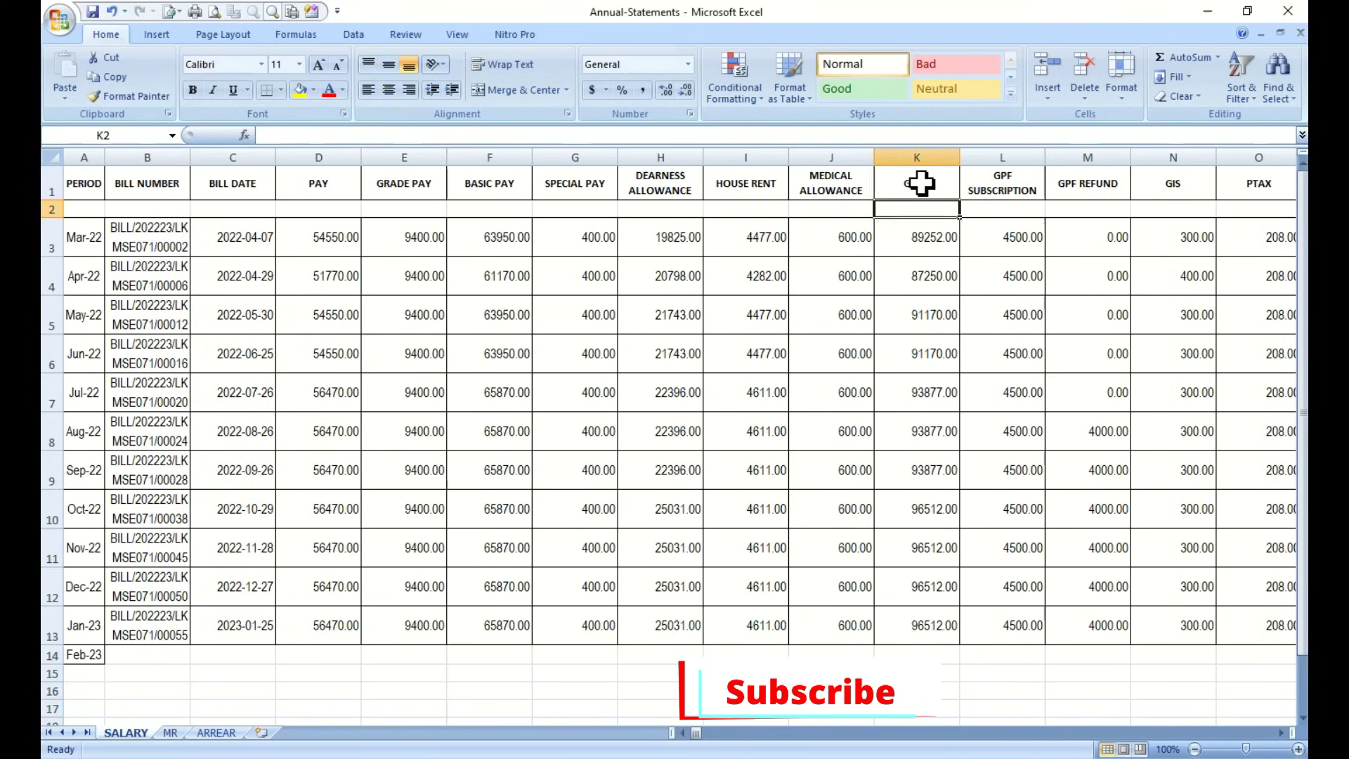
# Shorten the GPF headers and rename the medical and house rent headers to MA and HRA
pyautogui.doubleClick(989, 190)
pyautogui.doubleClick(1124, 199)
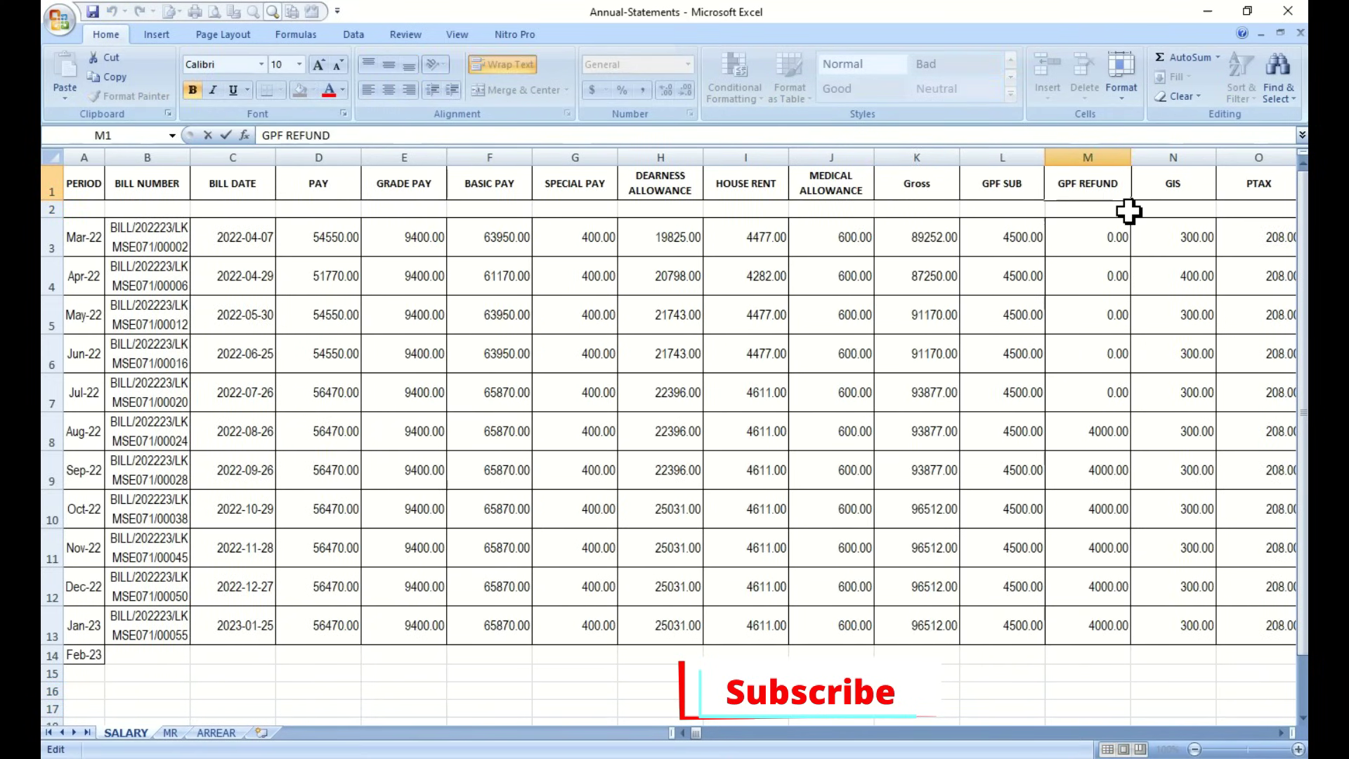
pyautogui.press('BackSpace')
pyautogui.press('BackSpace')
pyautogui.click(833, 189)
pyautogui.write('MA')
pyautogui.click(754, 184)
pyautogui.write('HRA')
# Rename the remaining pay headers to DA, SP, BP, GP and PB
pyautogui.press('Left')
pyautogui.write('DA')
pyautogui.press('Left')
pyautogui.write('SP')
pyautogui.press('Left')
pyautogui.write('BP')
pyautogui.press('Left')
pyautogui.write('GP')
pyautogui.press('Left')
pyautogui.write('PB')
pyautogui.click(136, 241)
# Make the whole sheet bold and narrow every column
pyautogui.hotkey('ctrl', 'a')
pyautogui.click(191, 90)
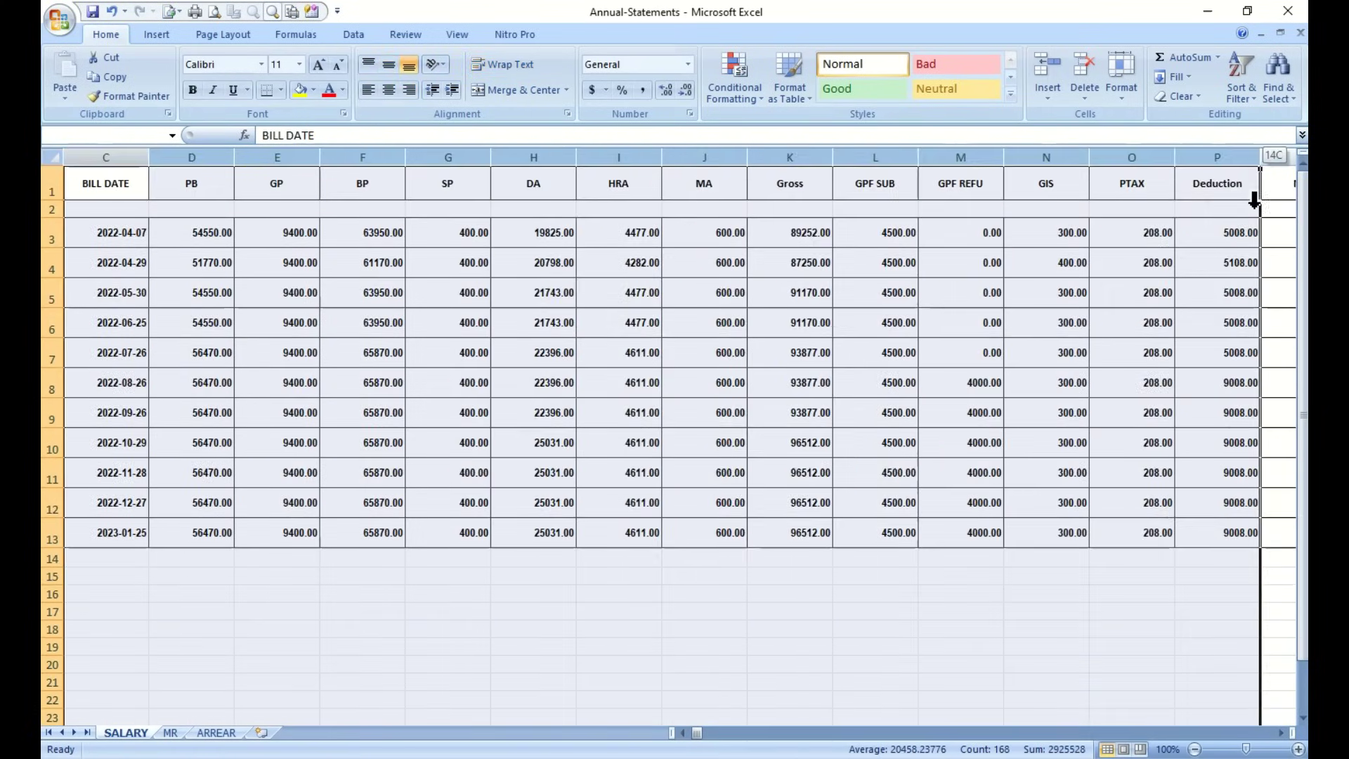
pyautogui.moveTo(1254, 201); pyautogui.dragTo(457, 157)
pyautogui.click(687, 735)
# Copy the Jan-23 amounts into the Feb-23 row and give B14:C14 borders on every side
pyautogui.click(407, 641)
pyautogui.moveTo(279, 532); pyautogui.dragTo(1077, 562)
pyautogui.click(632, 646)
pyautogui.moveTo(147, 557); pyautogui.dragTo(219, 557)
pyautogui.click(281, 90)
pyautogui.click(394, 226)
pyautogui.click(279, 612)
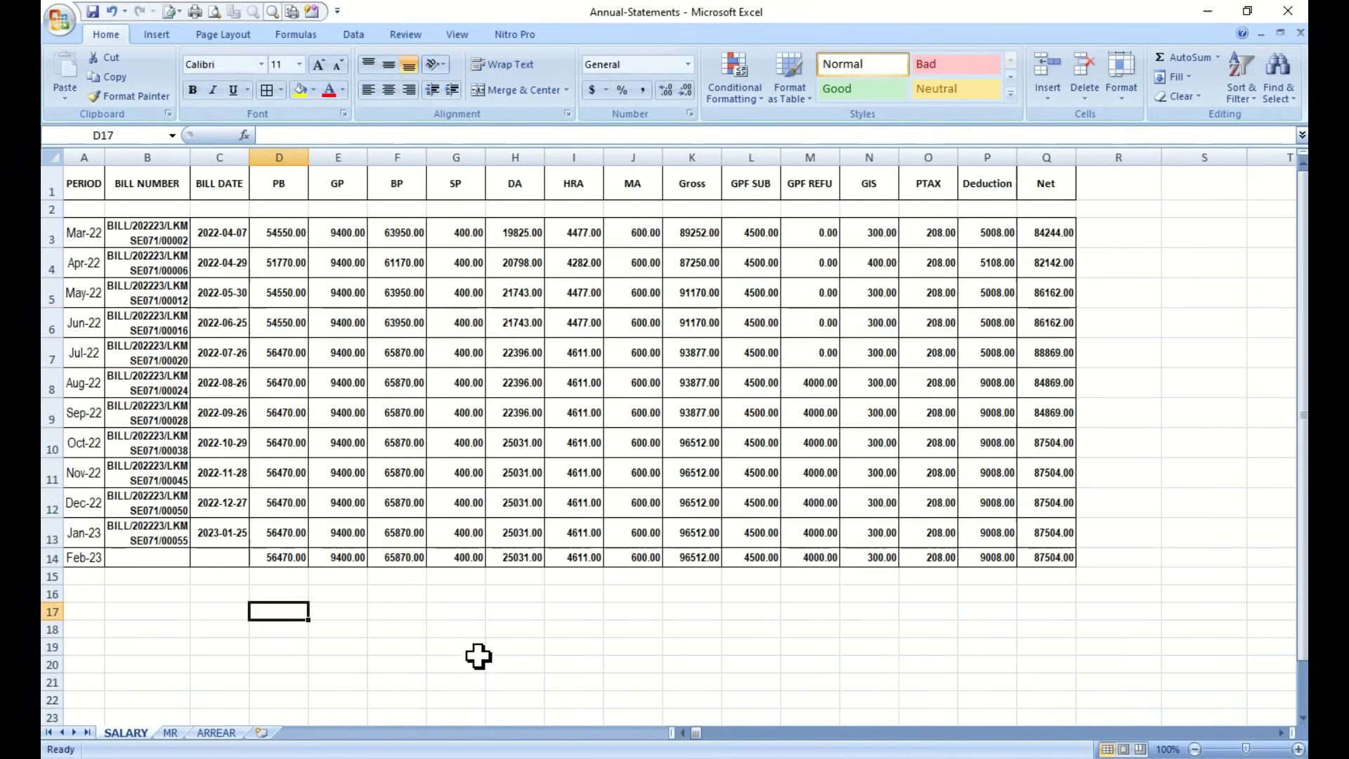
# Copy the arrear months into A15:A17 as Mar-22, May-22 and Oct-22
pyautogui.click(216, 733)
pyautogui.moveTo(105, 257); pyautogui.dragTo(105, 335)
pyautogui.hotkey('ctrl', 'c')
pyautogui.click(127, 733)
pyautogui.click(84, 576)
pyautogui.hotkey('ctrl', 'v')
pyautogui.write('Mar-')
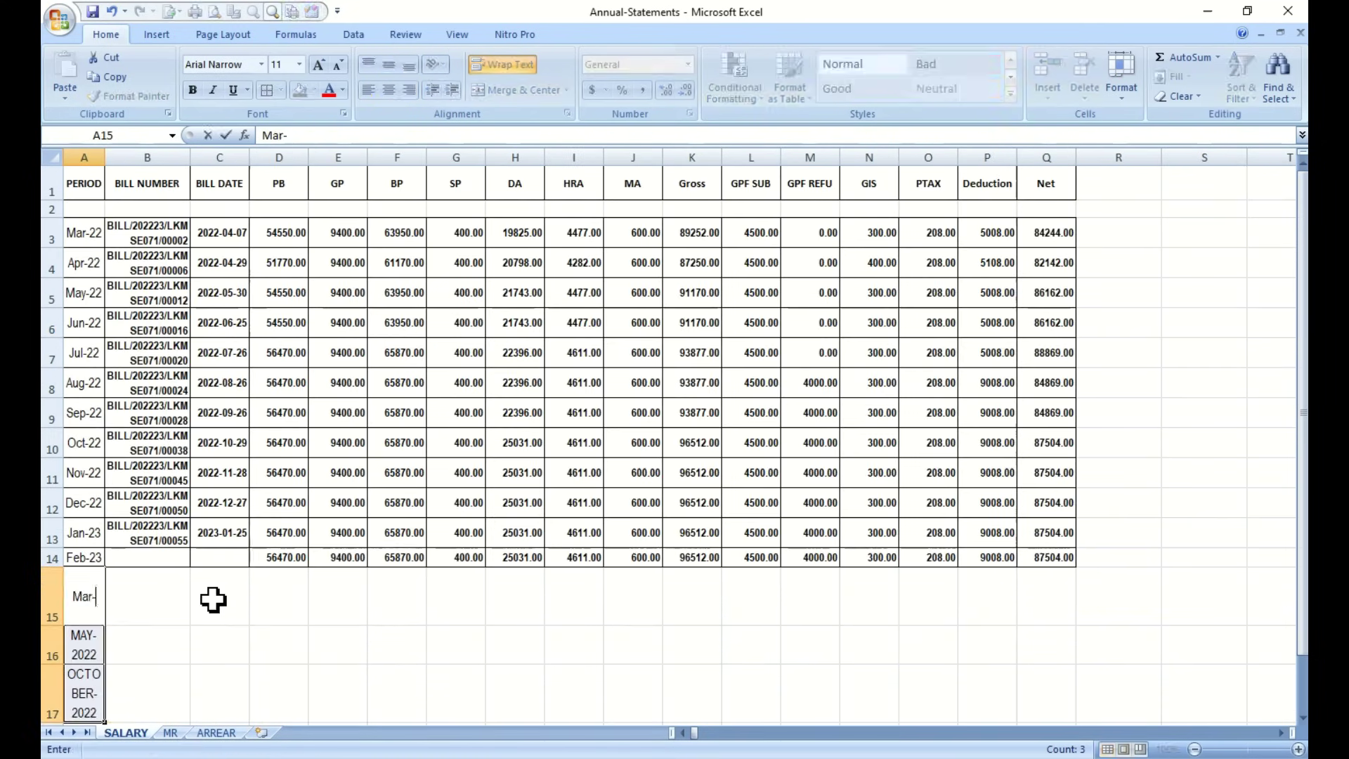
pyautogui.write('22')
pyautogui.press('Return')
pyautogui.write('May-22')
pyautogui.press('Return')
pyautogui.write('Oct-22')
# Copy the arrear bill numbers from the ARREAR sheet into B15:B17
pyautogui.click(215, 733)
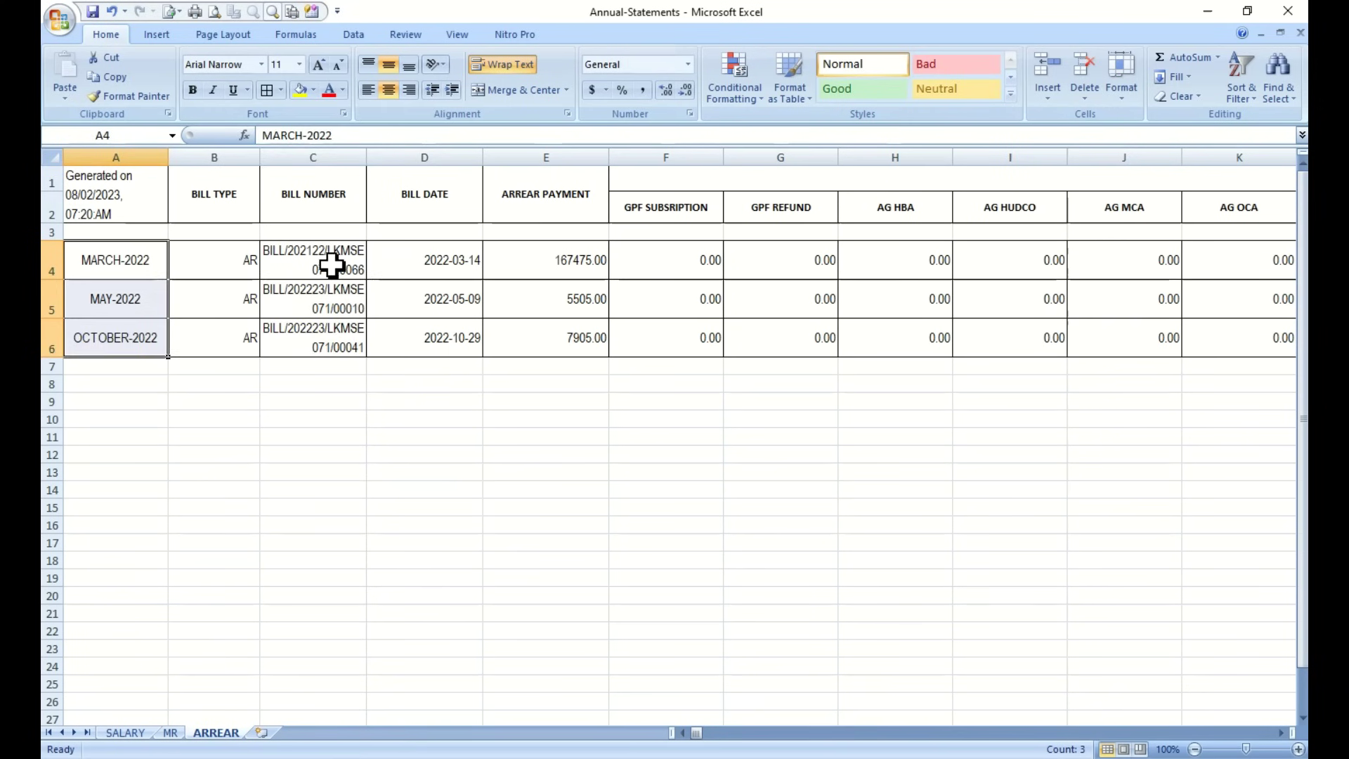
pyautogui.moveTo(331, 264); pyautogui.dragTo(316, 338)
pyautogui.hotkey('ctrl', 'c')
pyautogui.click(127, 733)
pyautogui.click(147, 583)
pyautogui.hotkey('ctrl', 'v')
pyautogui.press('Right')
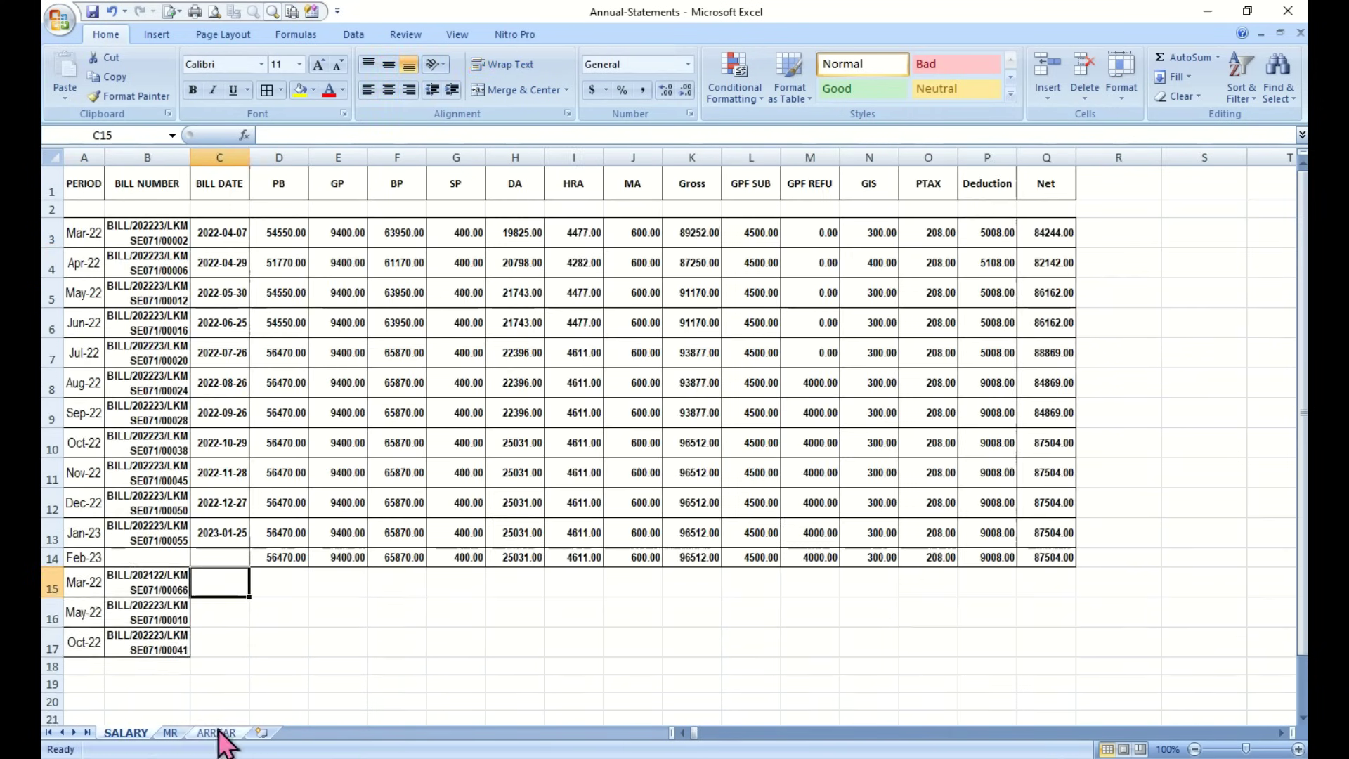
# Copy the arrear bill dates into C15:C17, formatted like the dates above
pyautogui.click(223, 732)
pyautogui.moveTo(443, 256); pyautogui.dragTo(442, 336)
pyautogui.hotkey('ctrl', 'c')
pyautogui.click(126, 733)
pyautogui.hotkey('ctrl', 'v')
pyautogui.click(219, 533)
pyautogui.click(130, 96)
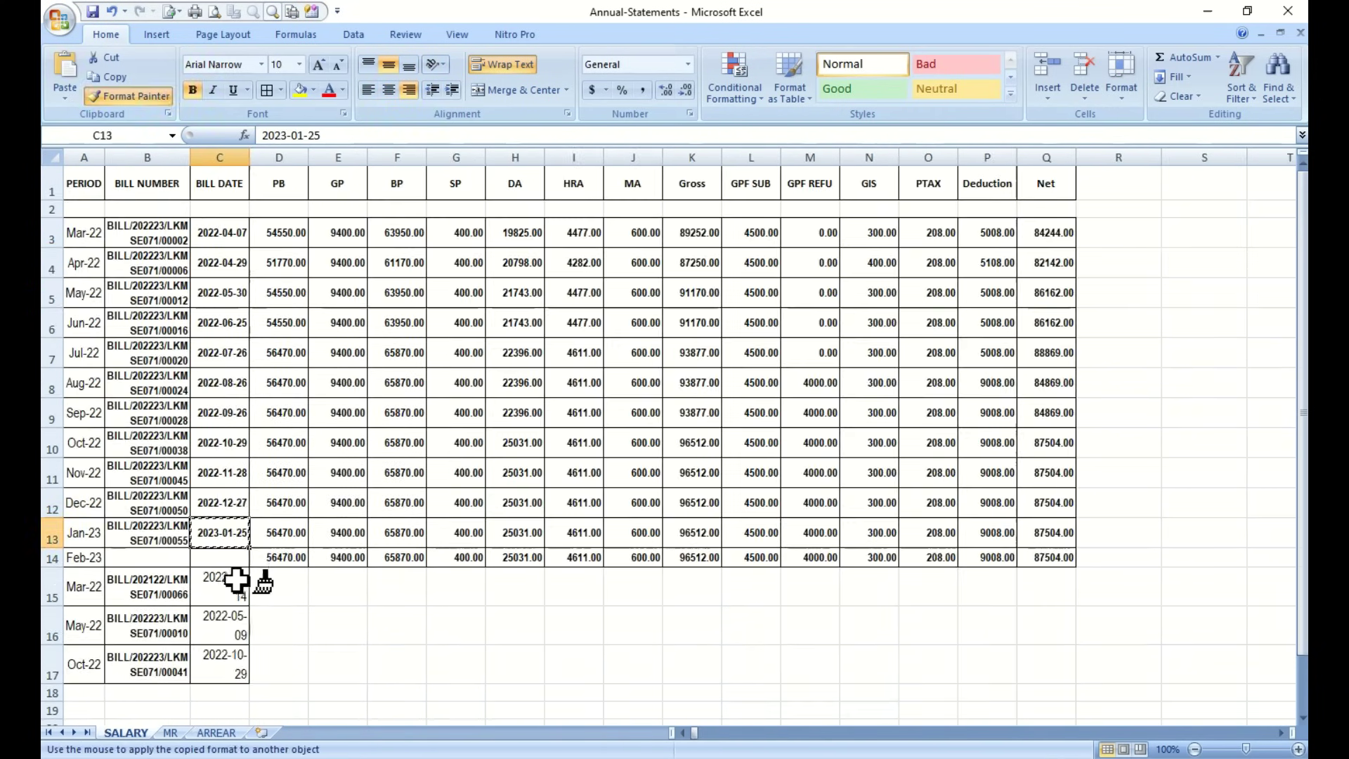
pyautogui.moveTo(219, 585); pyautogui.dragTo(237, 654)
# Paste the arrear payments from ARREAR E4:E6 into K15:K17
pyautogui.click(215, 733)
pyautogui.moveTo(599, 286); pyautogui.dragTo(581, 349)
pyautogui.hotkey('ctrl', 'c')
pyautogui.click(126, 733)
pyautogui.rightClick(692, 583)
pyautogui.click(737, 397)
pyautogui.moveTo(278, 581); pyautogui.dragTo(1046, 642)
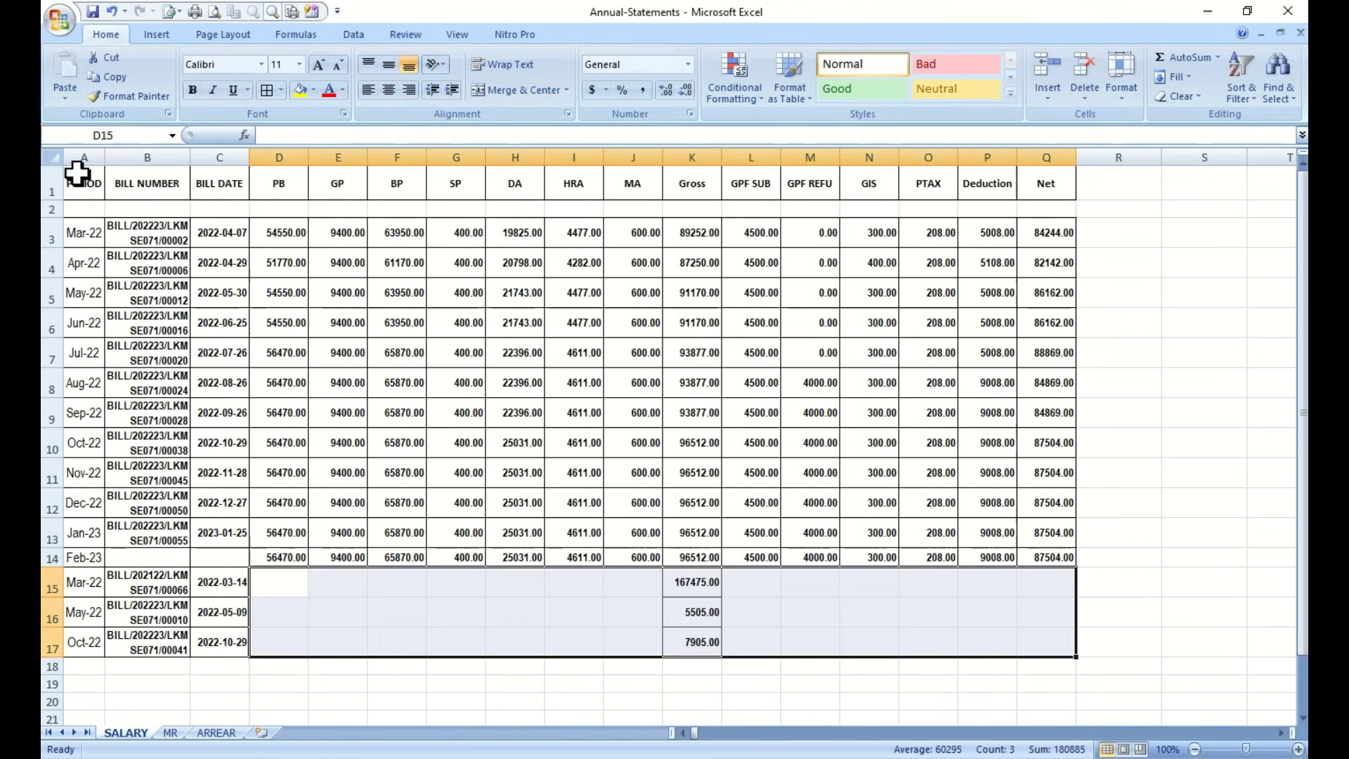
# Add a bold 'Total' label merged across A18:B18, with borders on the row
pyautogui.moveTo(70, 666); pyautogui.dragTo(1059, 664)
pyautogui.click(519, 90)
pyautogui.click(192, 90)
pyautogui.write('Total')
pyautogui.click(267, 90)
# Fill the Total row D18:Q18 with bold SUM formulas of each column
pyautogui.click(279, 666)
pyautogui.hotkey('alt', '=')
pyautogui.press('Return')
pyautogui.click(295, 668)
pyautogui.moveTo(307, 674); pyautogui.dragTo(1068, 671)
pyautogui.click(192, 90)
pyautogui.click(1210, 666)
# Show amounts D3:Q20 without decimals and narrow columns D to Q
pyautogui.moveTo(278, 232); pyautogui.dragTo(1053, 699)
pyautogui.click(685, 90)
pyautogui.click(685, 90)
pyautogui.moveTo(279, 157); pyautogui.dragTo(348, 157)
pyautogui.click(1105, 485)
pyautogui.moveTo(401, 158); pyautogui.dragTo(392, 157)
pyautogui.moveTo(446, 158); pyautogui.dragTo(431, 161)
pyautogui.moveTo(538, 157)
pyautogui.mouseDown()
pyautogui.moveTo(523, 157)
pyautogui.moveTo(564, 158)
pyautogui.mouseUp()
pyautogui.moveTo(672, 157)
pyautogui.mouseDown()
pyautogui.moveTo(656, 157)
pyautogui.moveTo(694, 158)
pyautogui.mouseUp()
pyautogui.moveTo(748, 157); pyautogui.dragTo(730, 162)
pyautogui.moveTo(785, 158); pyautogui.dragTo(770, 158)
pyautogui.click(819, 171)
# Preview the printed statement page
pyautogui.click(958, 473)
pyautogui.click(59, 19)
pyautogui.moveTo(96, 215)
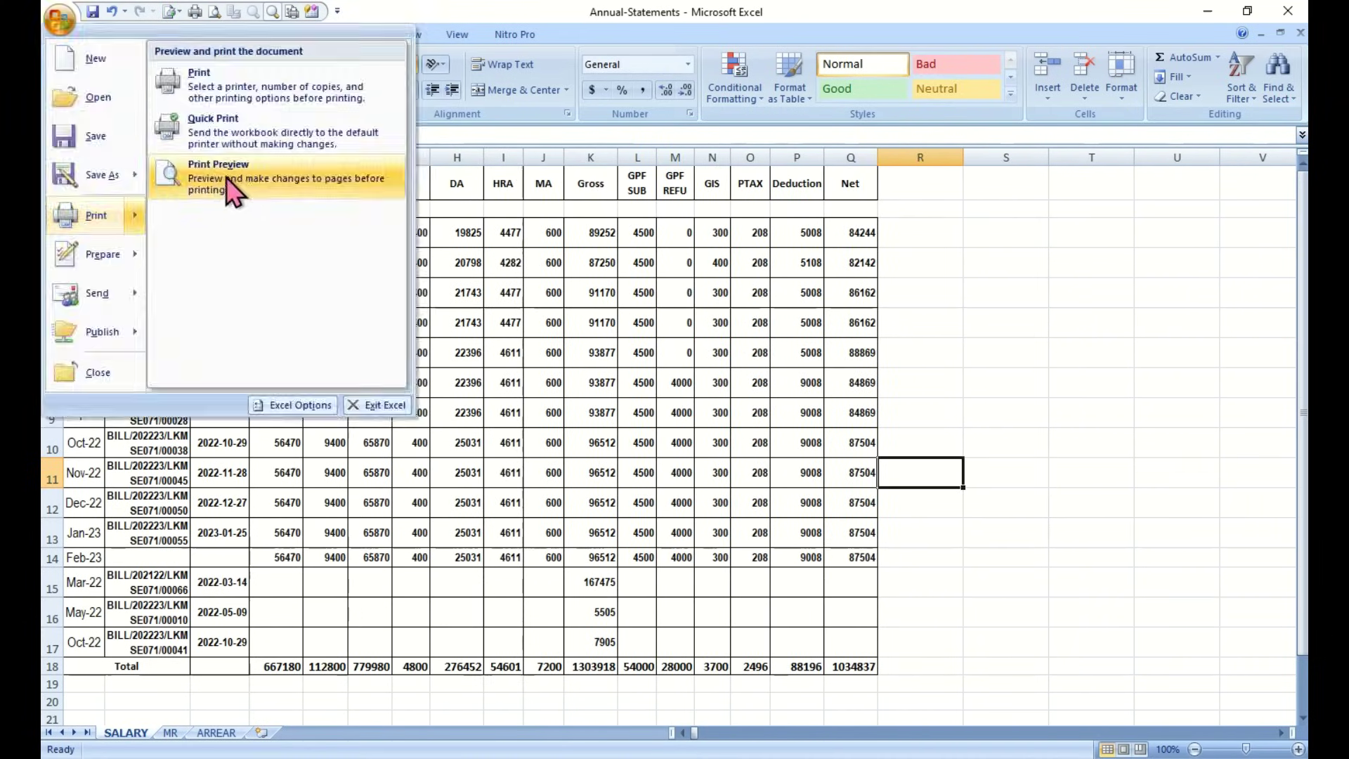
pyautogui.click(226, 182)
# In Page Setup, set 0.25 margins and apply the landscape layout
pyautogui.click(102, 77)
pyautogui.click(212, 259)
pyautogui.doubleClick(223, 382)
pyautogui.write('0.25')
pyautogui.press('Tab')
pyautogui.write('0.25')
pyautogui.hotkey('alt', 'z')
pyautogui.hotkey('alt', 't')
pyautogui.write('0.5')
pyautogui.click(393, 595)
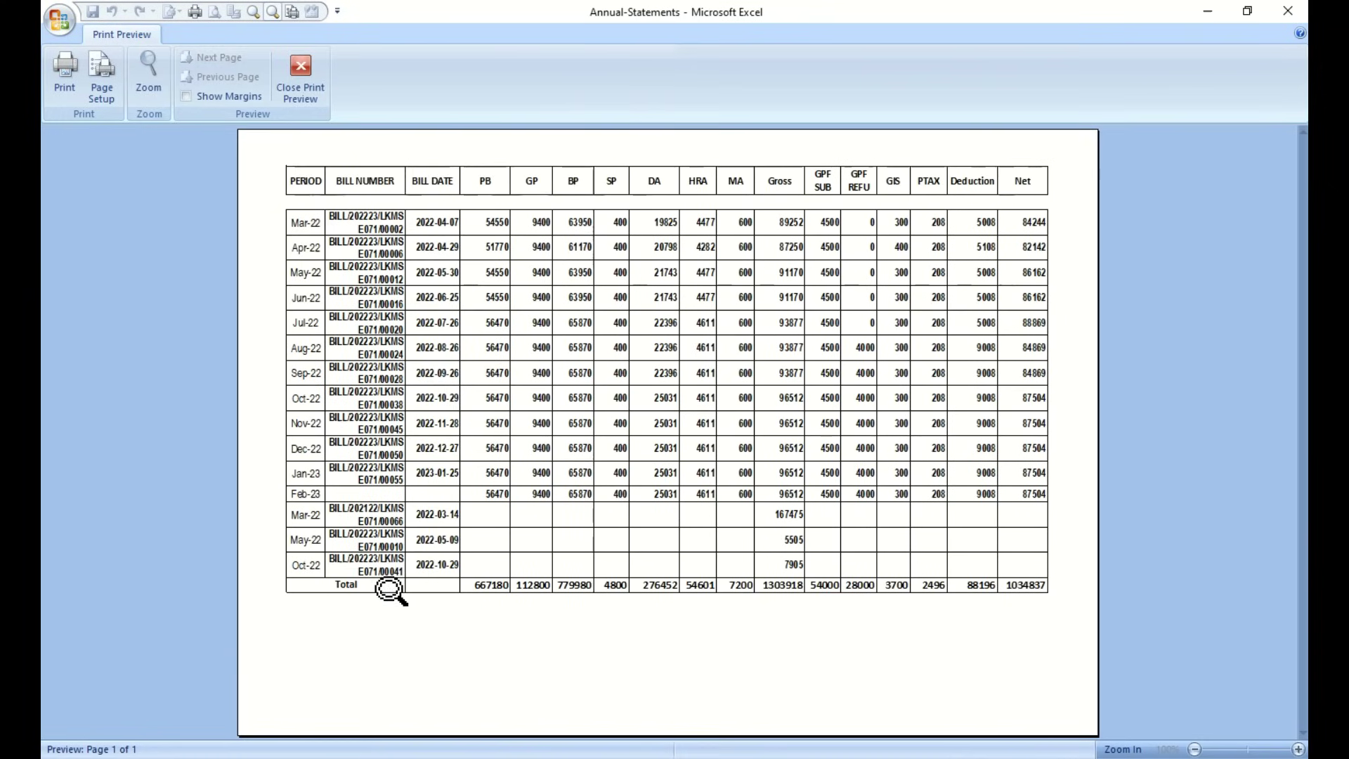
pyautogui.click(300, 77)
# Merge A1:Q1 and type the salary statement title ending 'w.e.f. 01-03-2022 to 28-02-2023'
pyautogui.moveTo(74, 175); pyautogui.dragTo(850, 176)
pyautogui.click(518, 90)
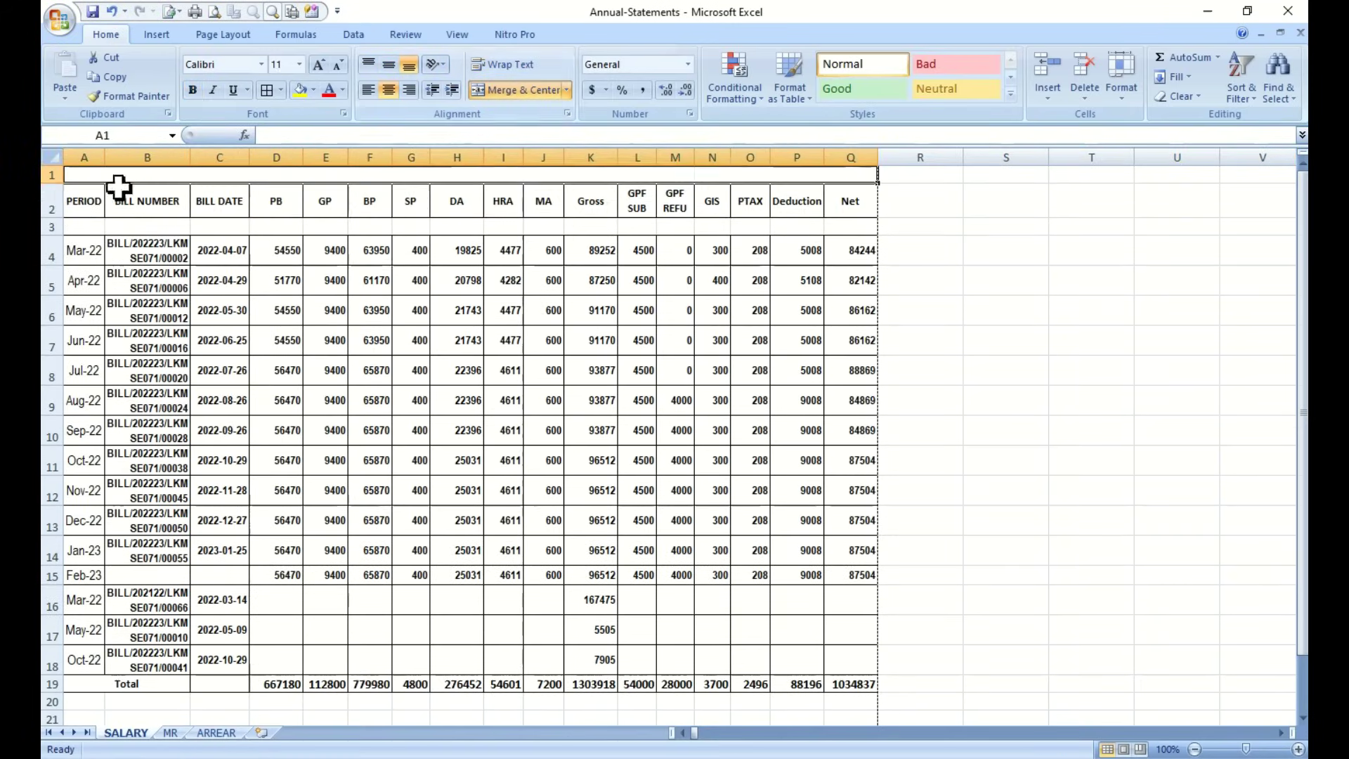
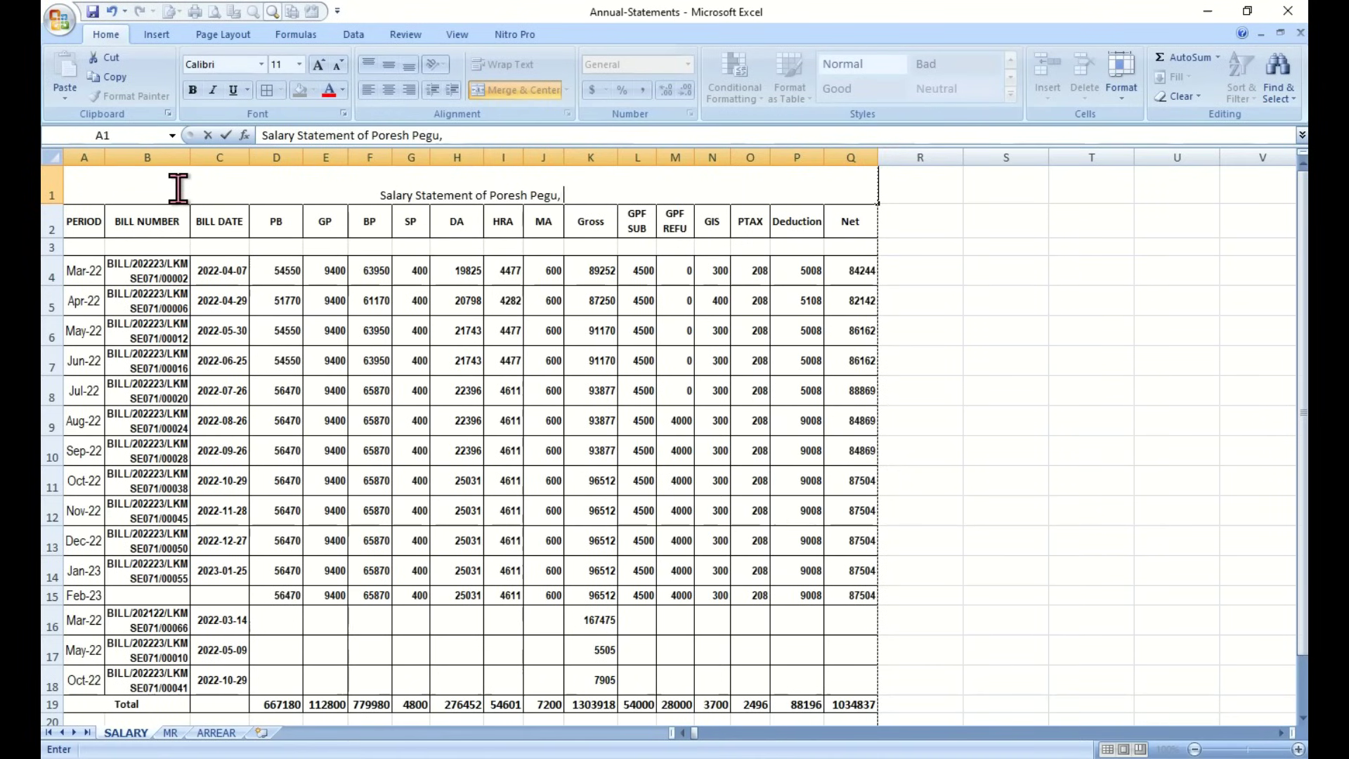
pyautogui.write('f. 0')
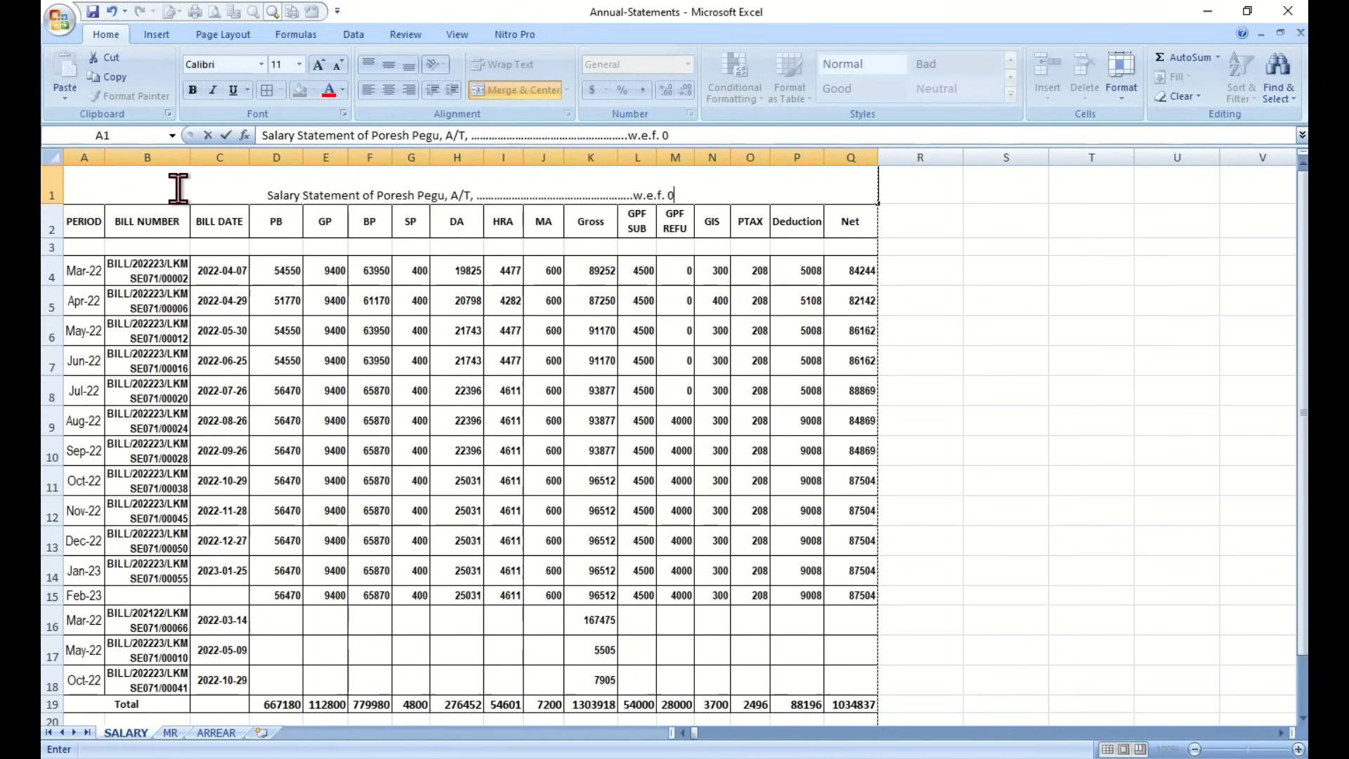
pyautogui.write('1-03-2022 to 28-02-2023')
pyautogui.press('Return')
pyautogui.doubleClick(520, 186)
pyautogui.write('.................................................')
pyautogui.press('Return')
pyautogui.click(590, 186)
# Make the title bold and enlarge its font
pyautogui.click(318, 66)
pyautogui.click(318, 66)
pyautogui.click(192, 90)
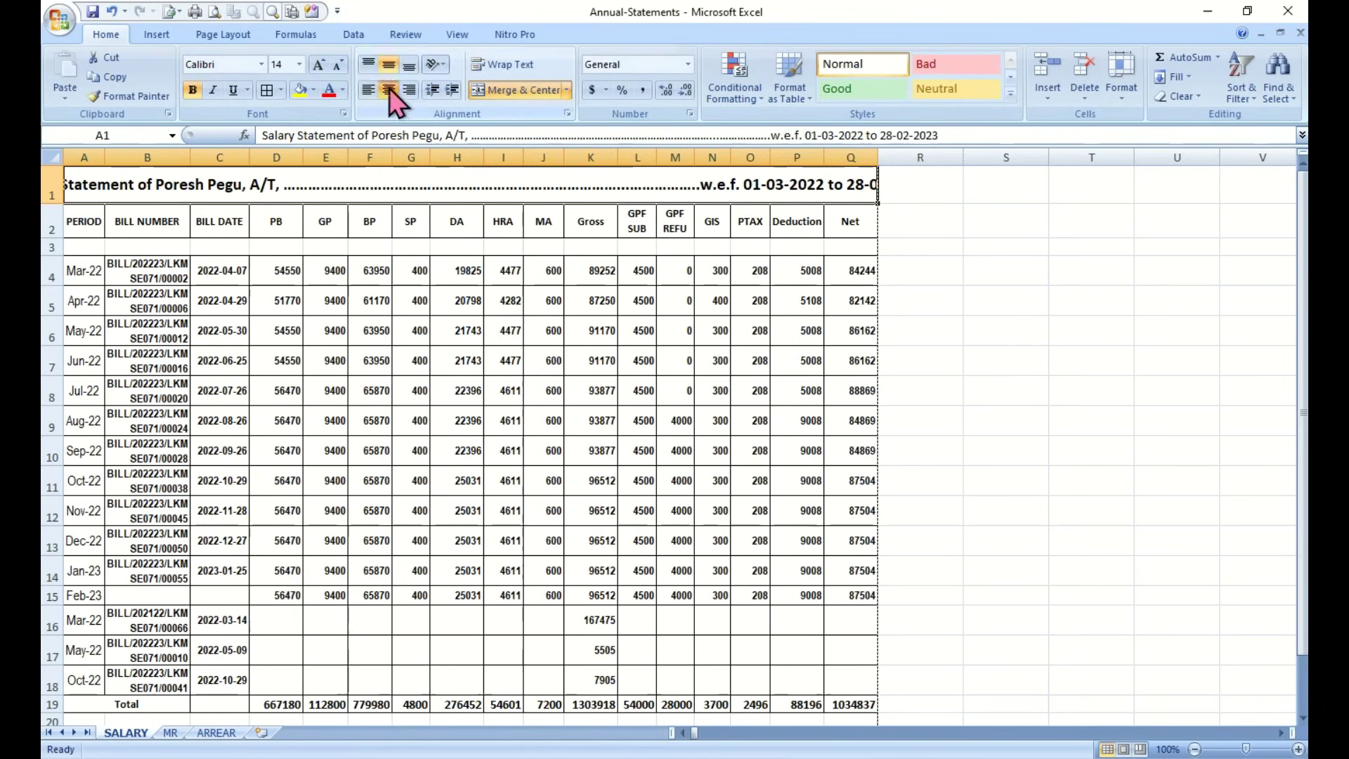
pyautogui.click(337, 66)
pyautogui.click(1005, 420)
pyautogui.scroll(-1, 903, 407)
# Add a bold 'Signature of DDO' merged across N22:P22
pyautogui.moveTo(715, 668); pyautogui.dragTo(780, 670)
pyautogui.click(520, 94)
pyautogui.write('Signature of DDO')
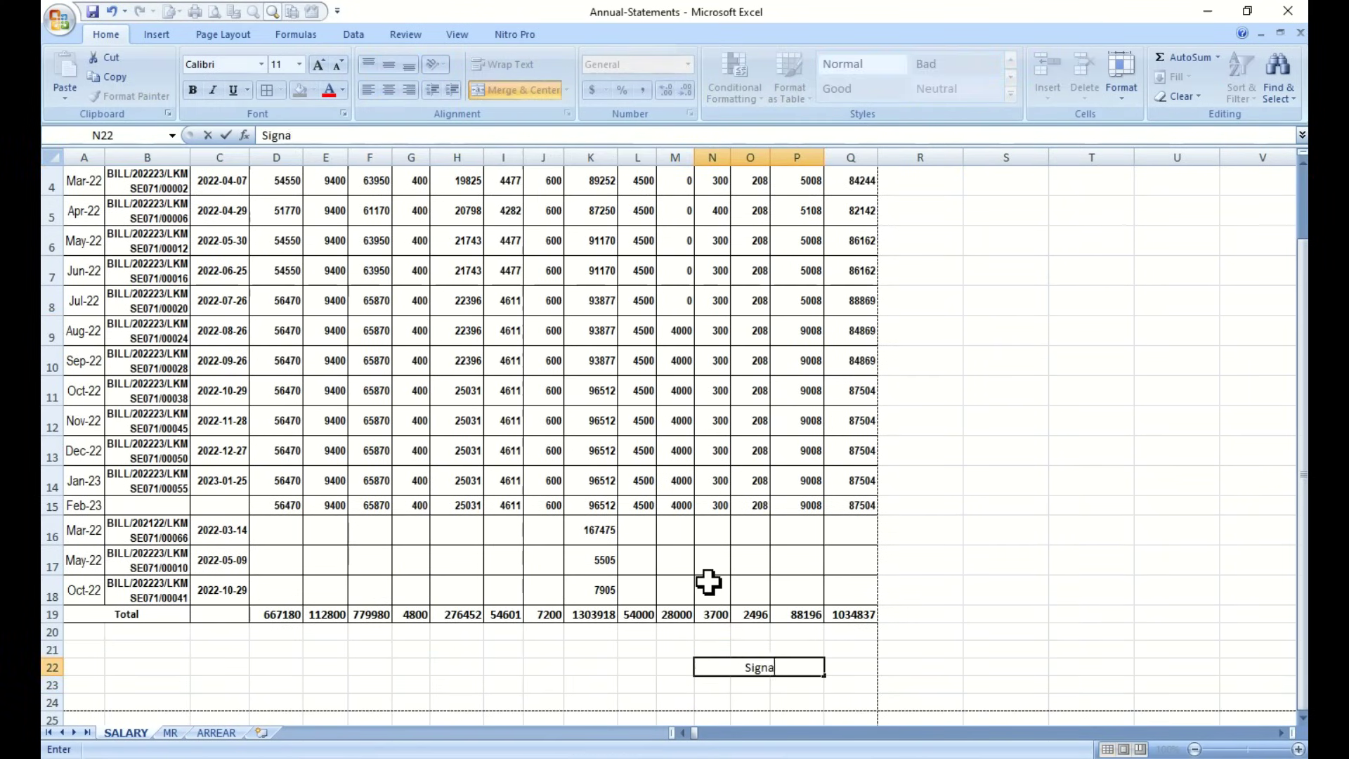
pyautogui.press('Return')
pyautogui.click(732, 669)
pyautogui.click(193, 90)
pyautogui.click(735, 673)
# Check the statement in Print Preview, then close it
pyautogui.click(948, 587)
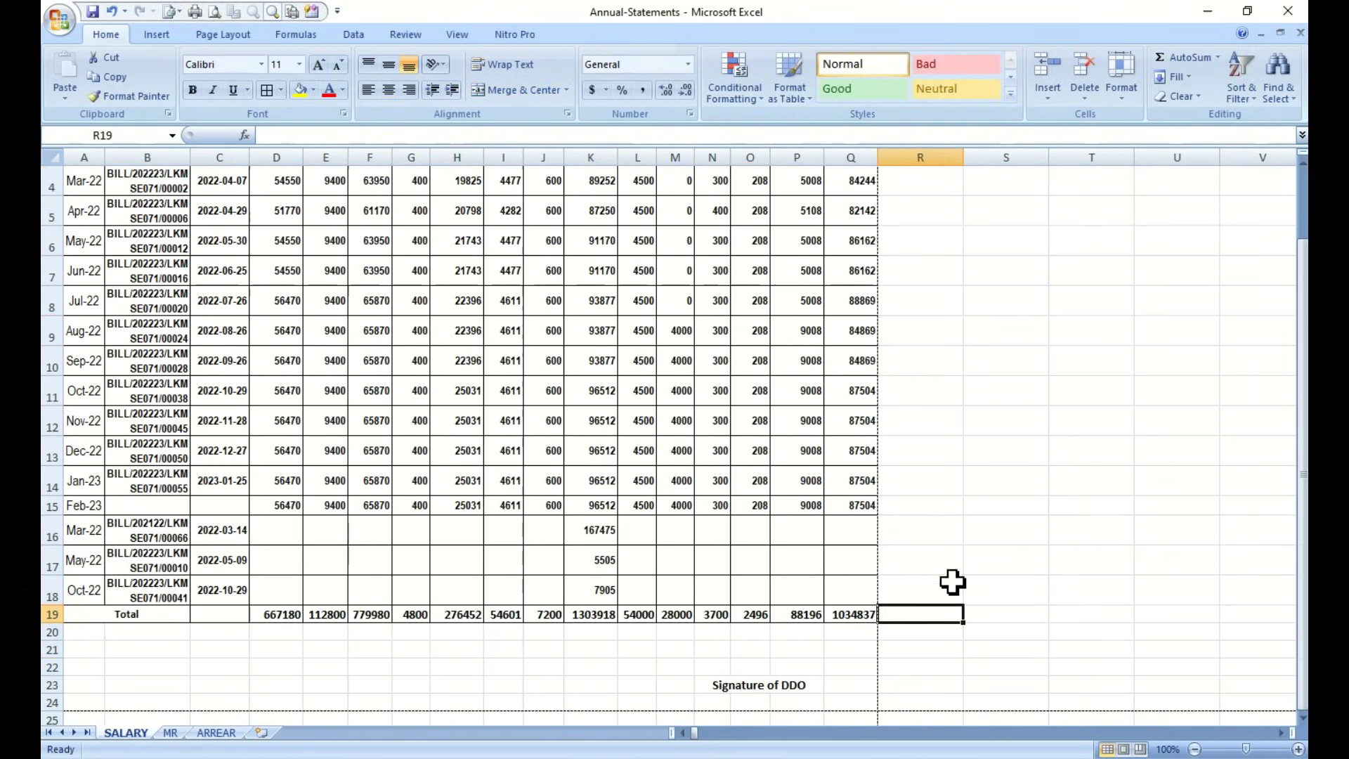
pyautogui.scroll(1, 951, 581)
pyautogui.click(214, 11)
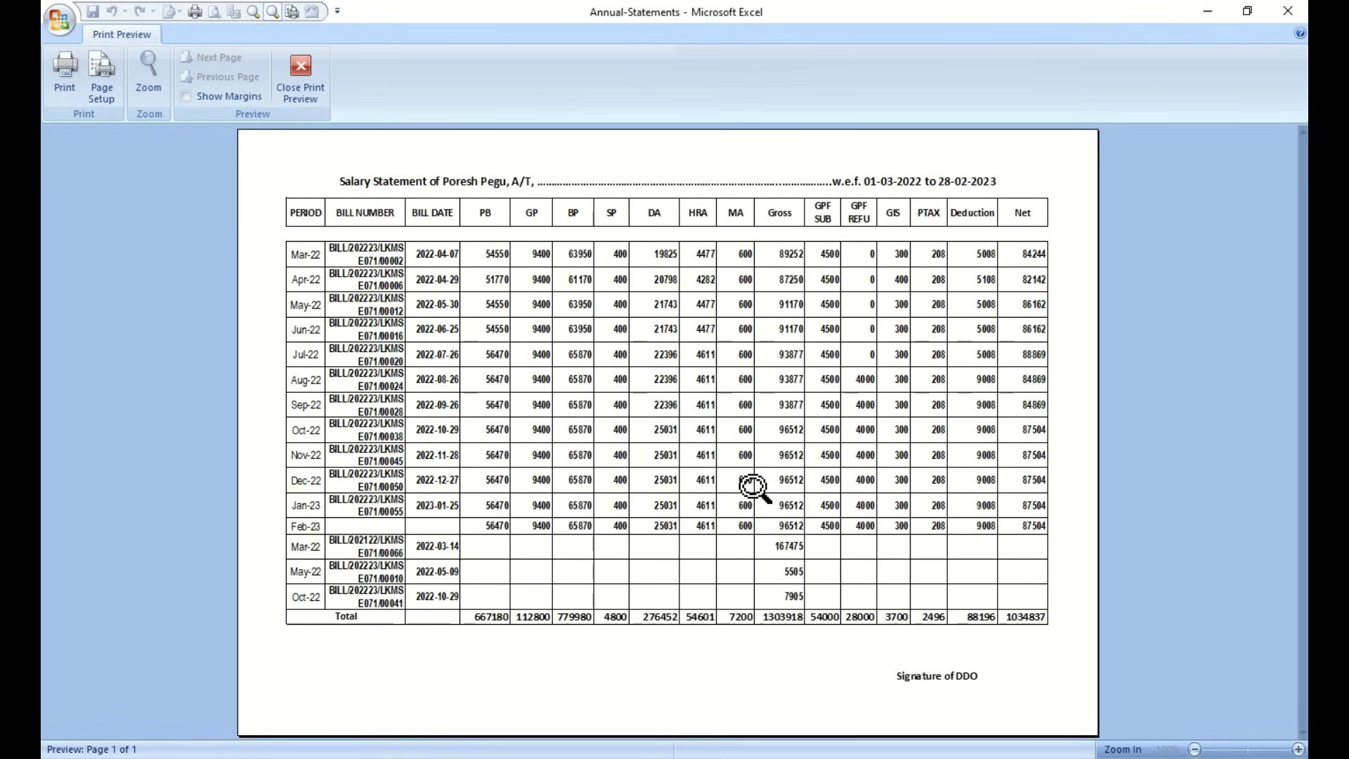
pyautogui.press('Escape')
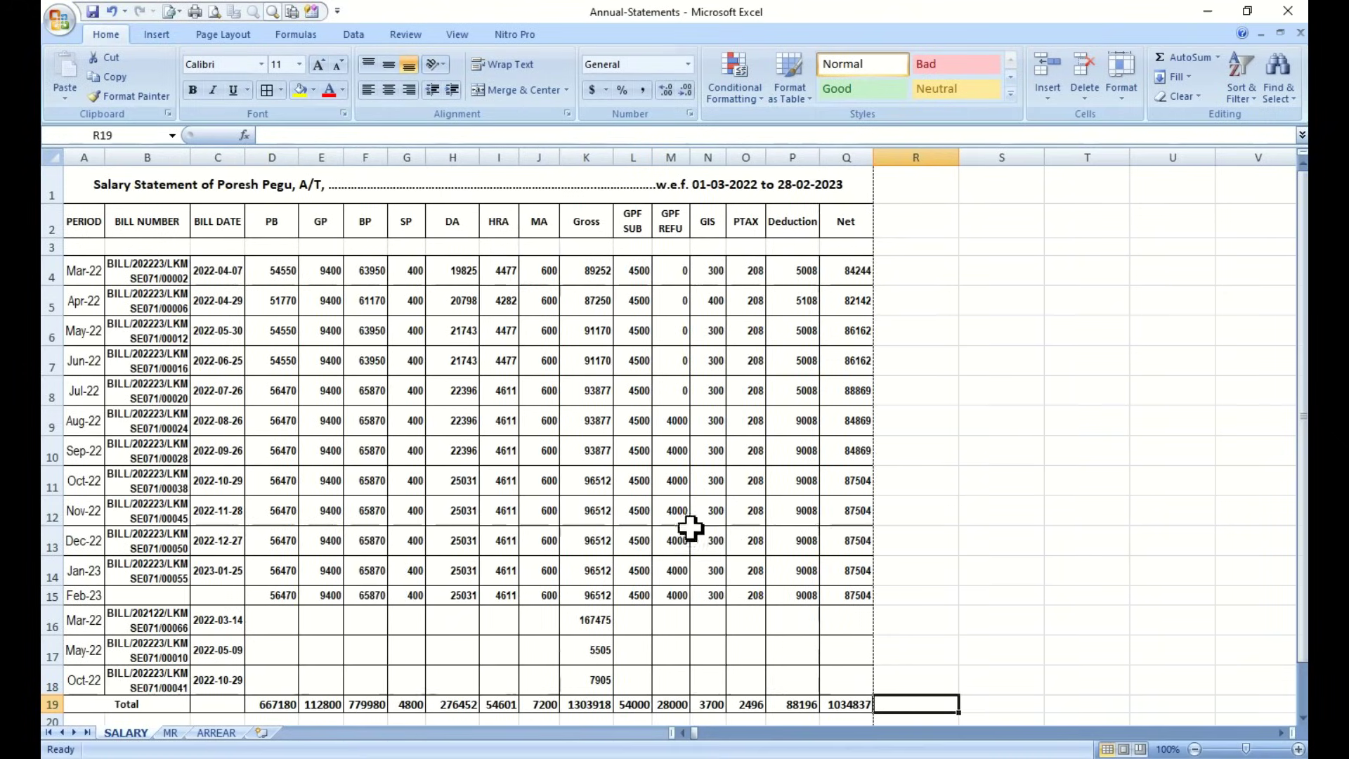
# Set the paper size to A4 in Page Setup
pyautogui.click(214, 11)
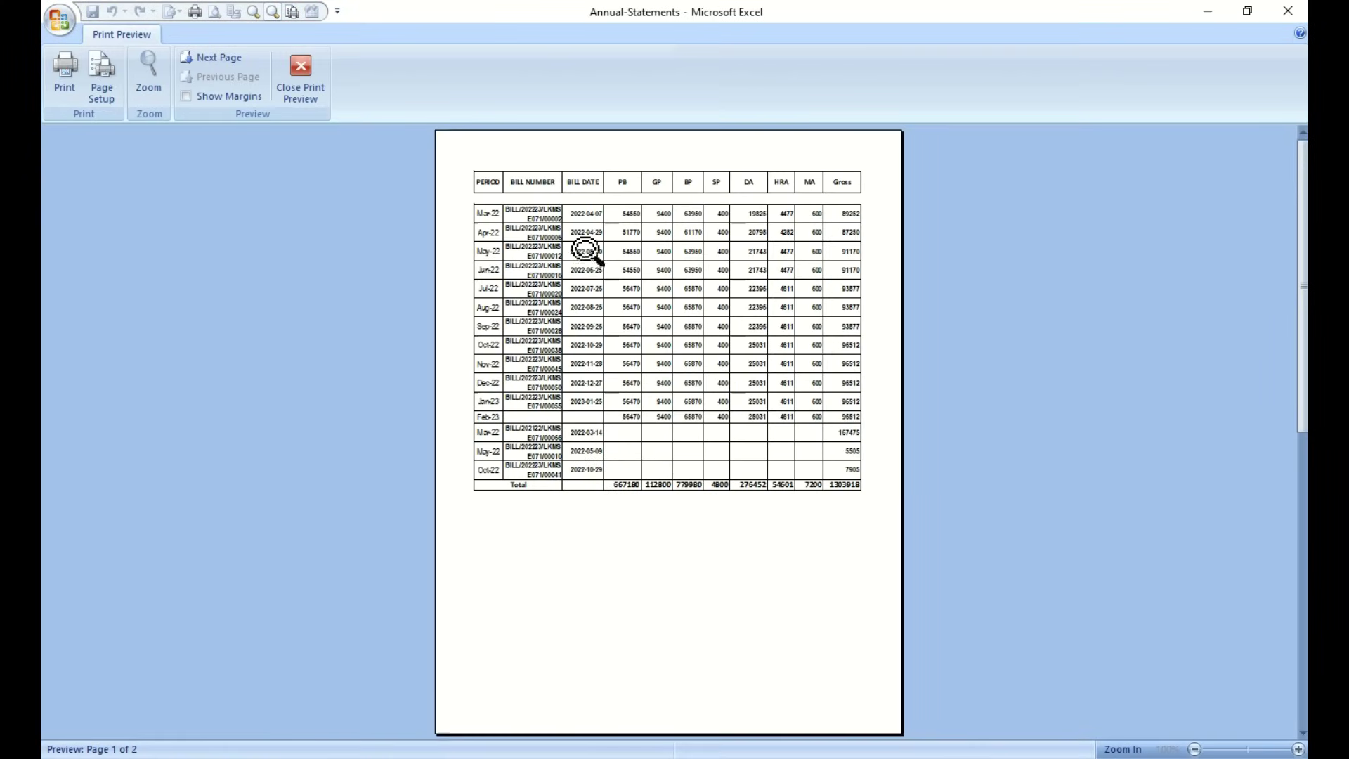
pyautogui.click(96, 92)
pyautogui.click(223, 430)
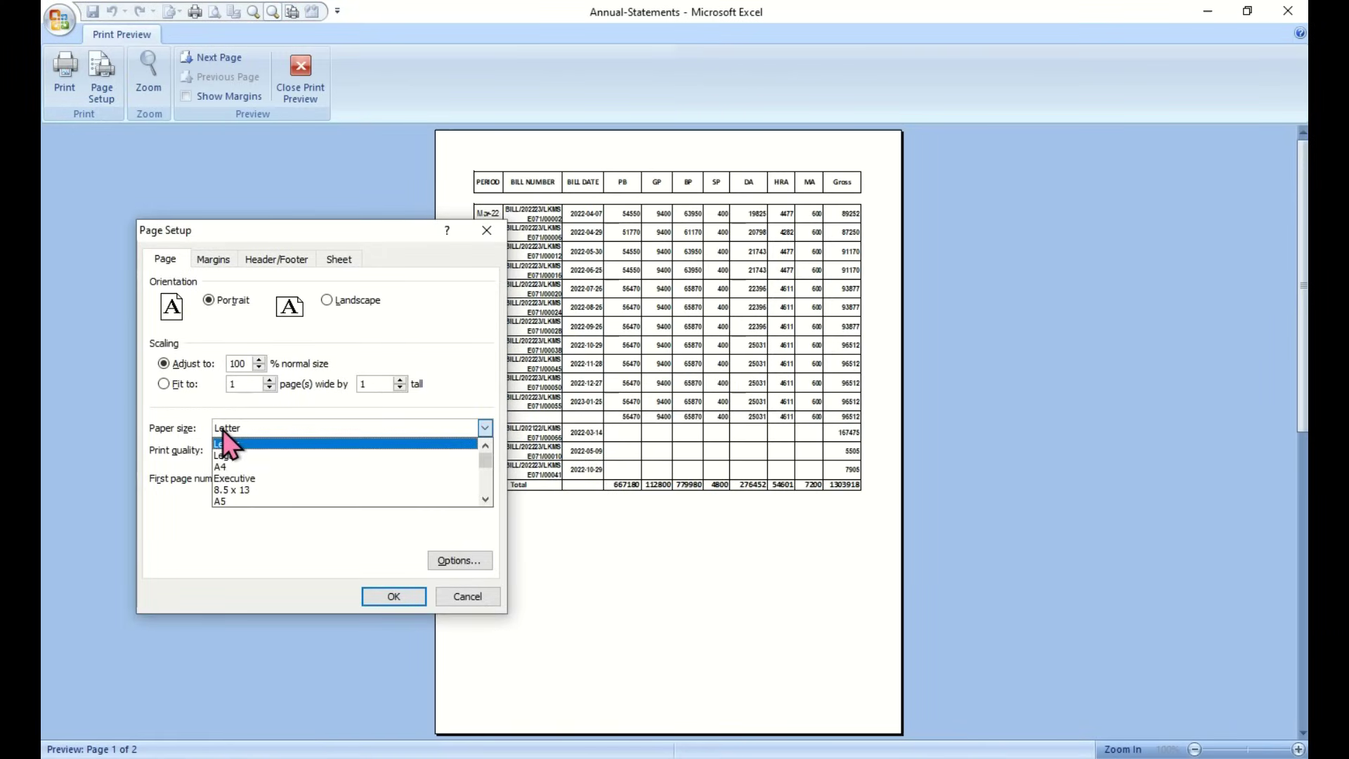
pyautogui.click(230, 468)
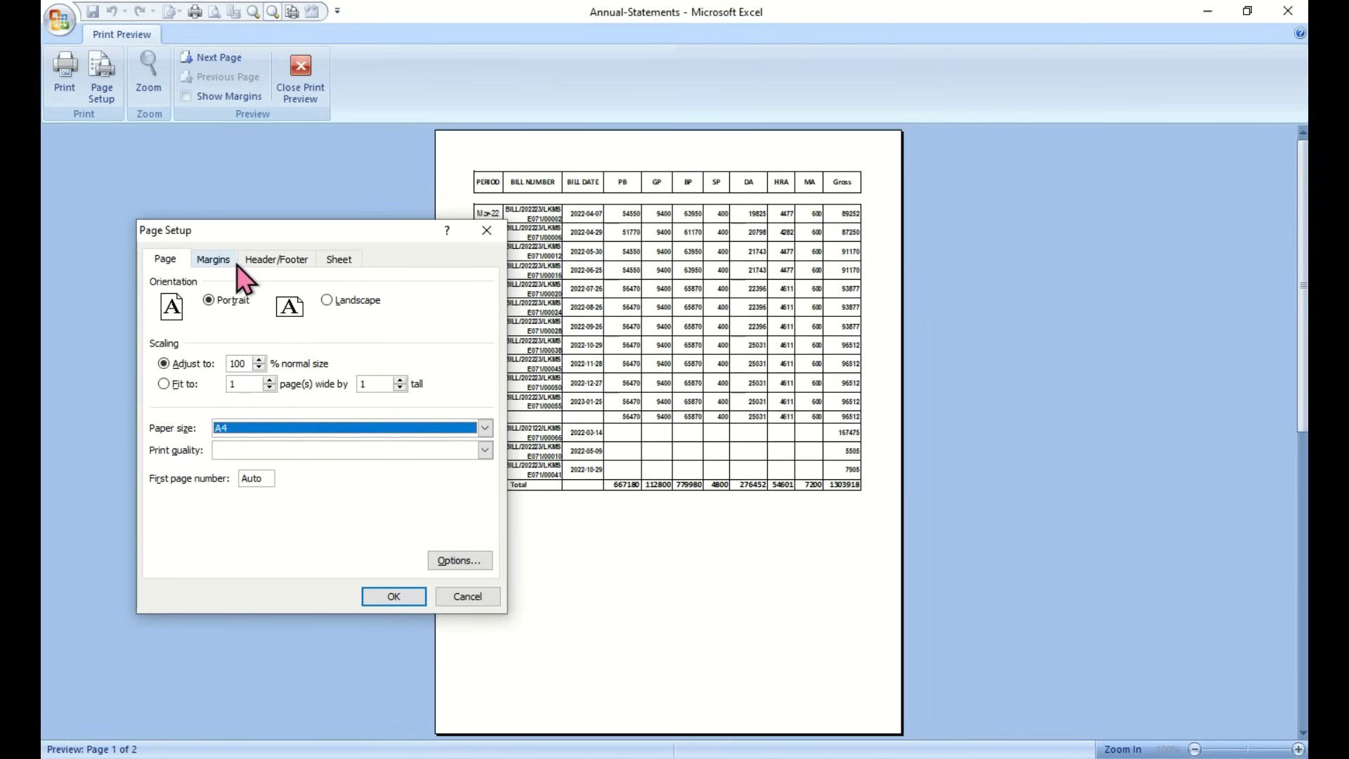
# Set 0.25 side margins, 0.5 top and bottom, centre horizontally, and landscape
pyautogui.click(211, 260)
pyautogui.click(246, 387)
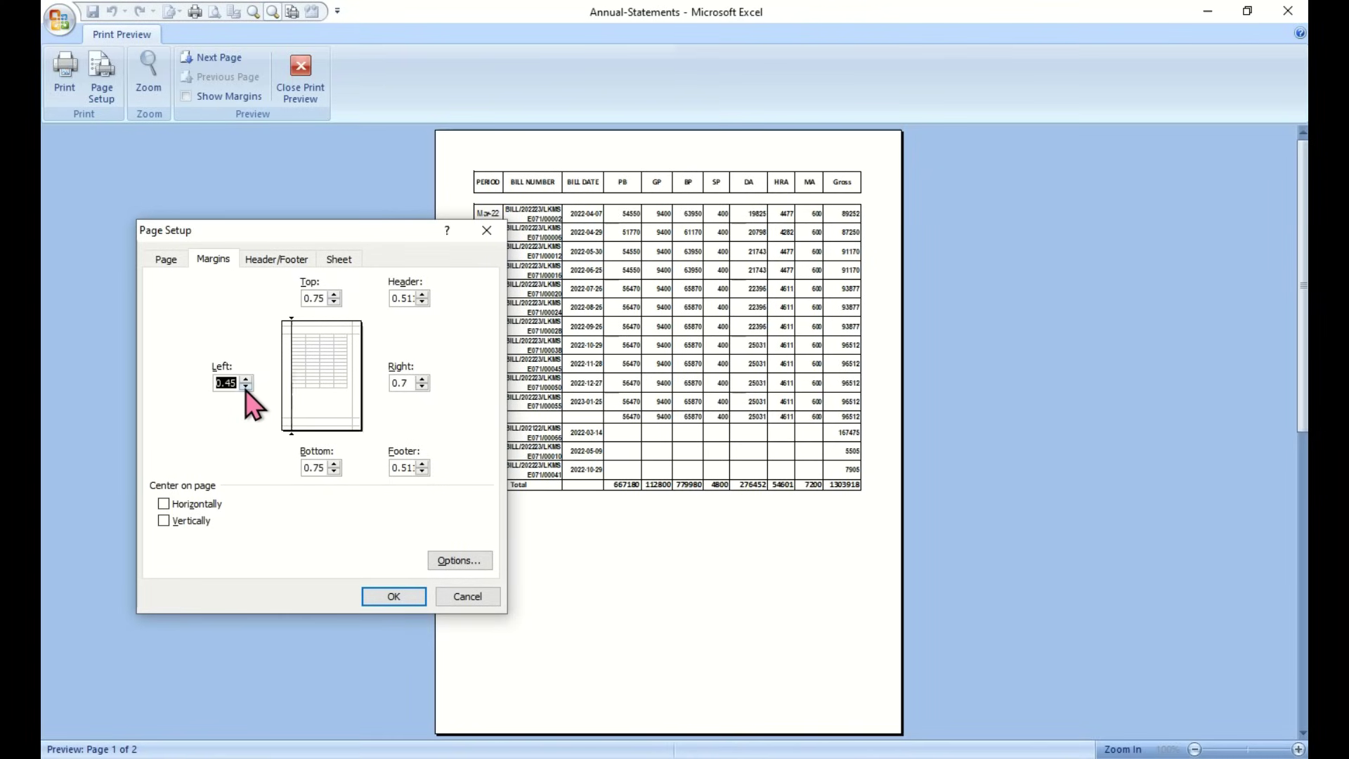
pyautogui.click(245, 379)
pyautogui.click(422, 386)
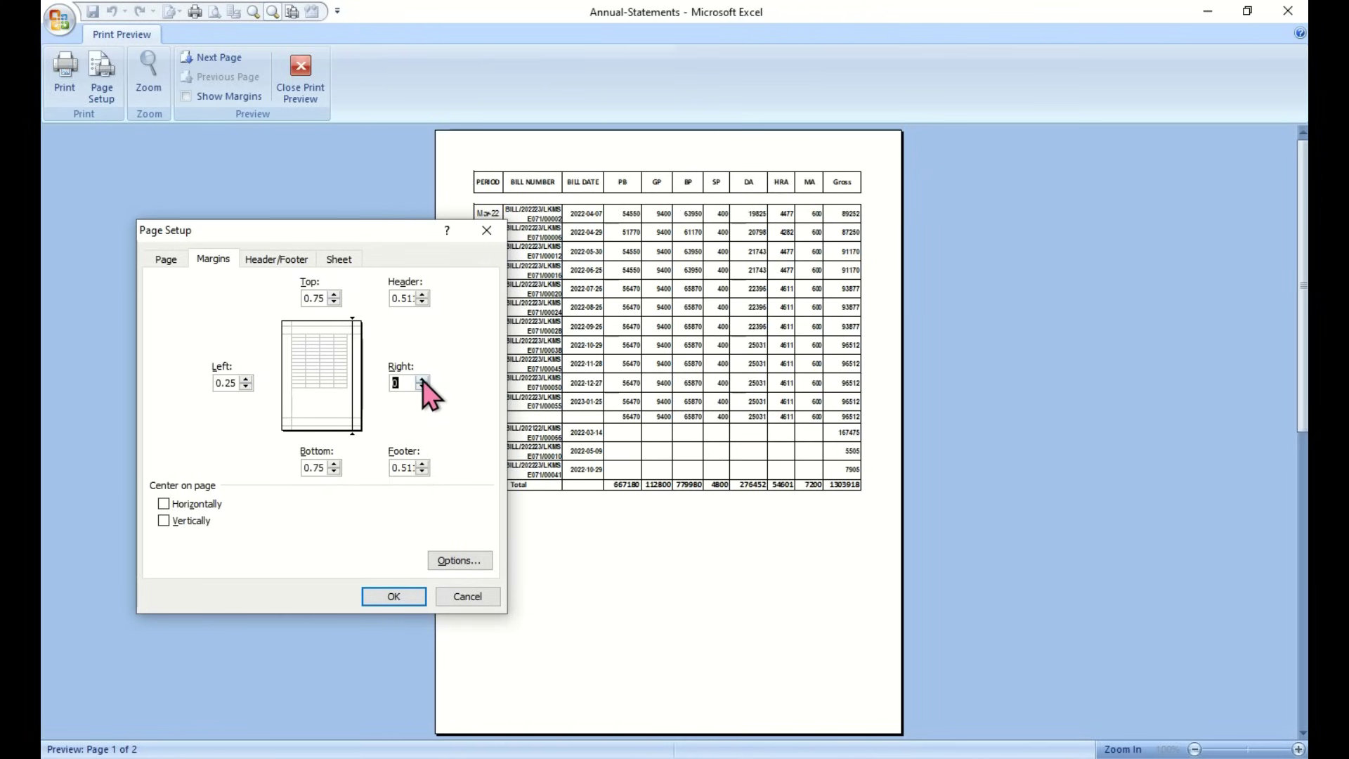
pyautogui.click(184, 505)
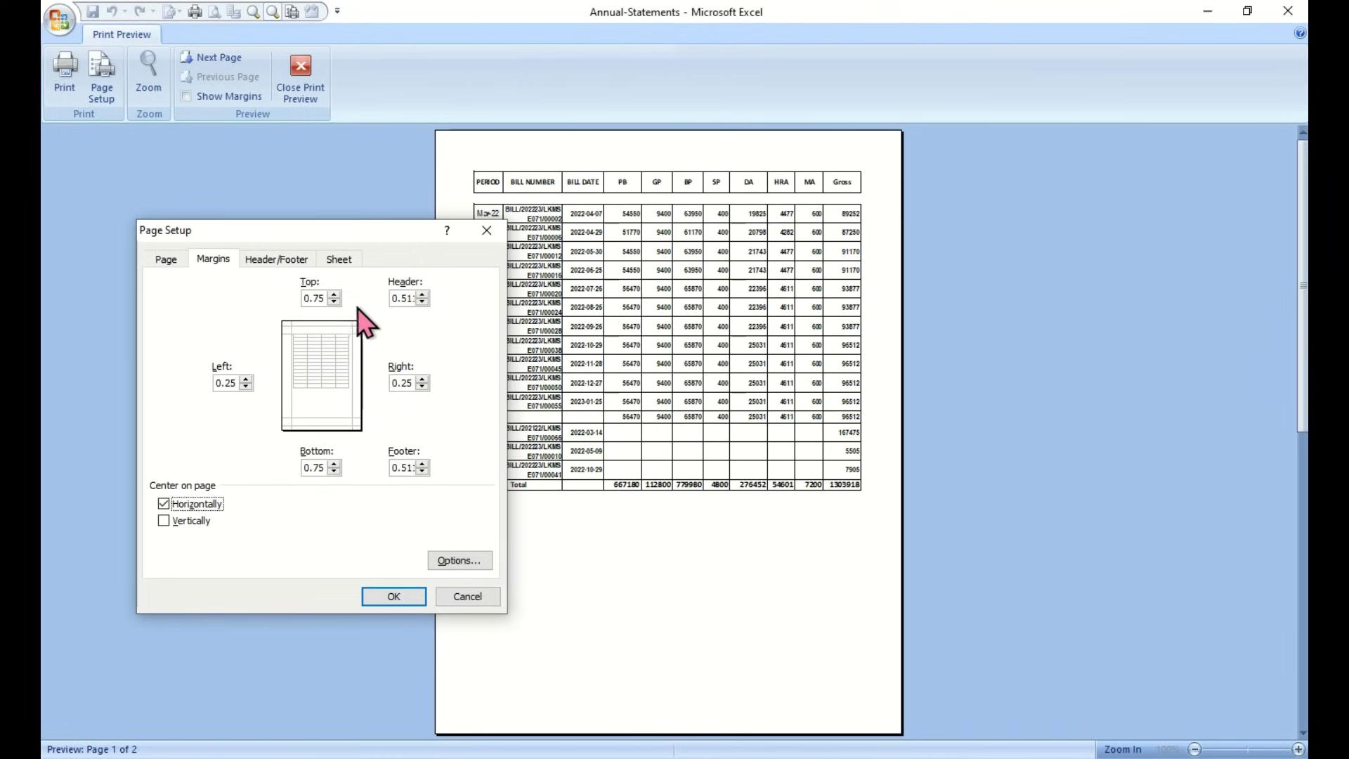
pyautogui.click(333, 302)
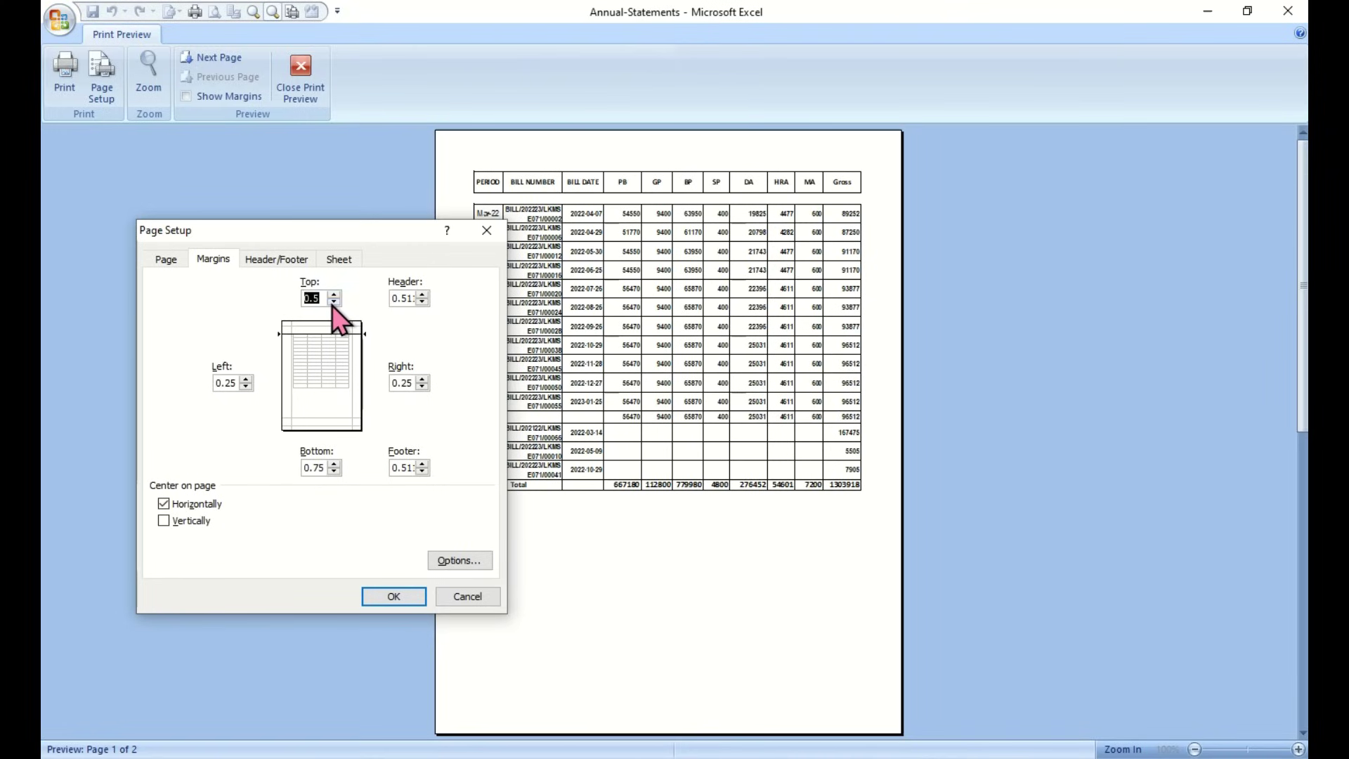
pyautogui.click(334, 470)
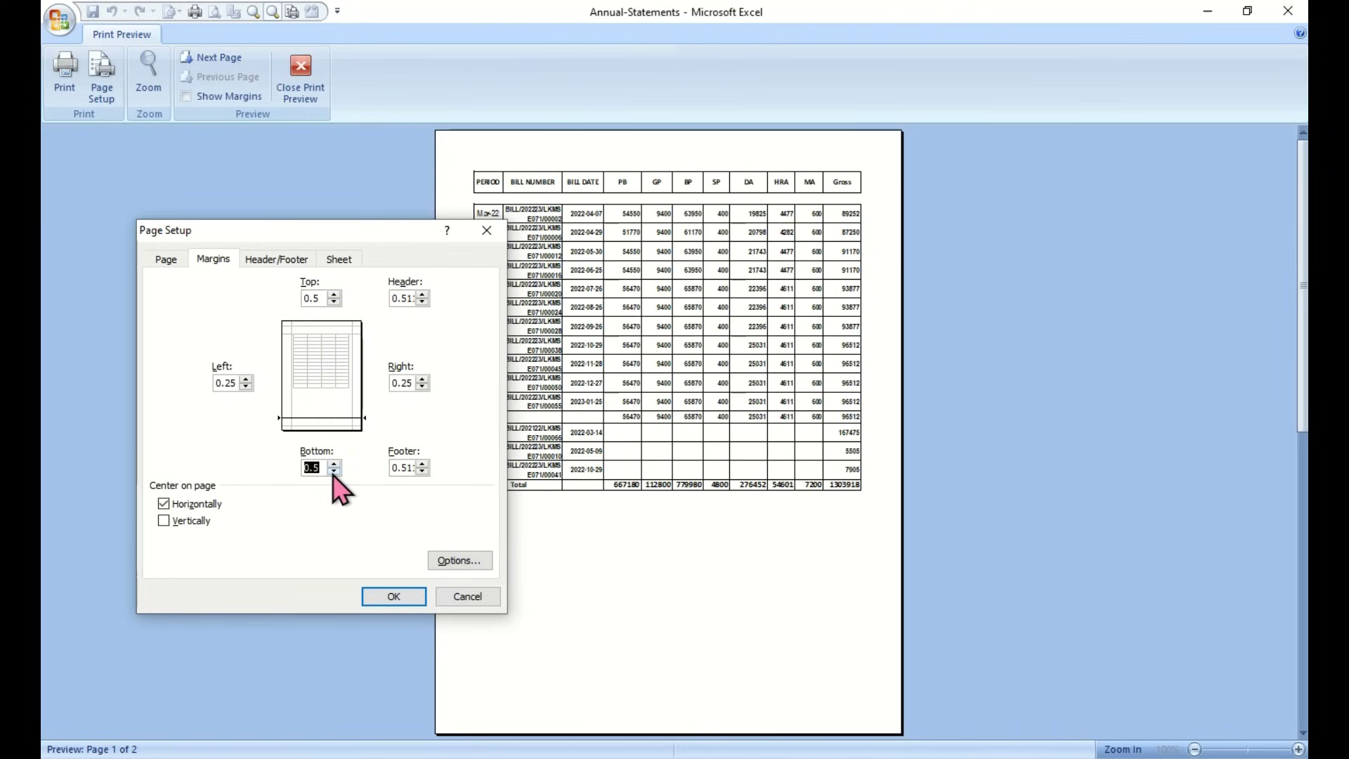
pyautogui.click(166, 259)
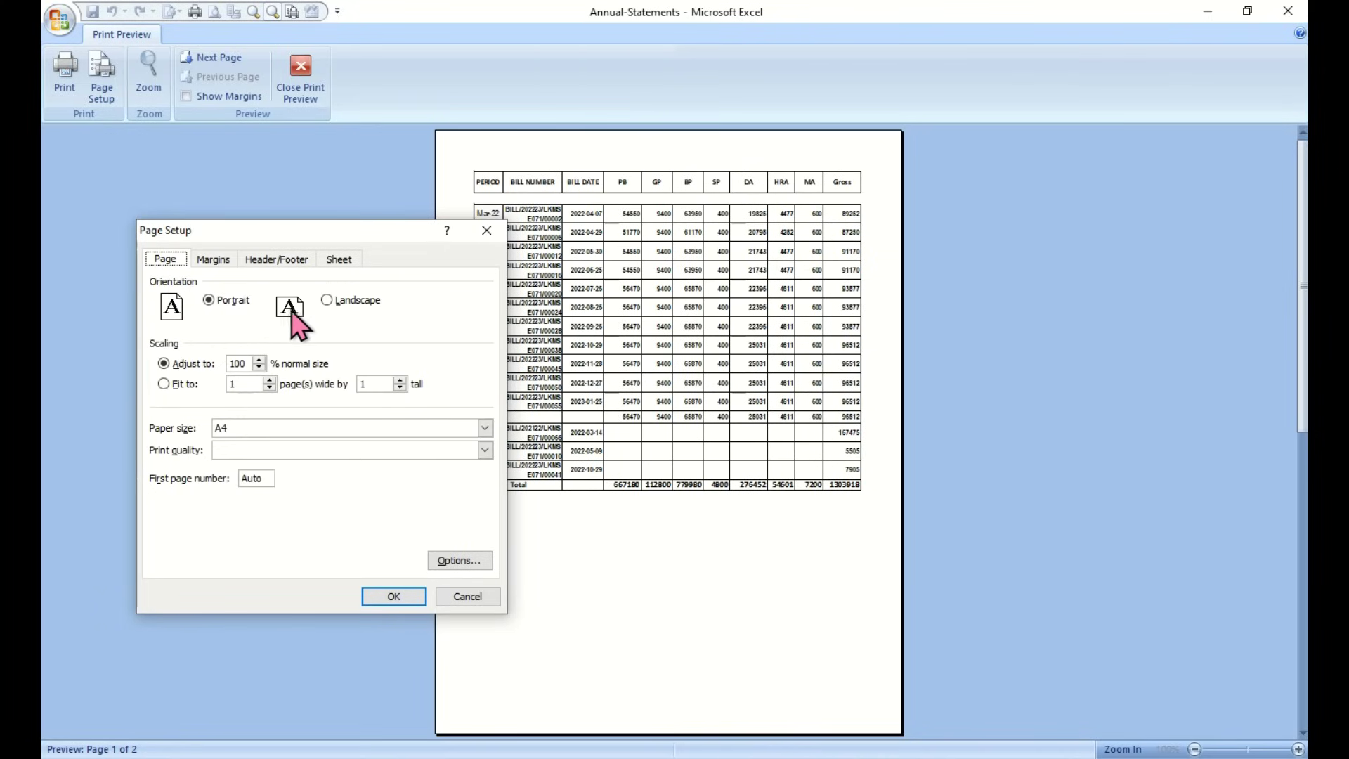
pyautogui.click(392, 596)
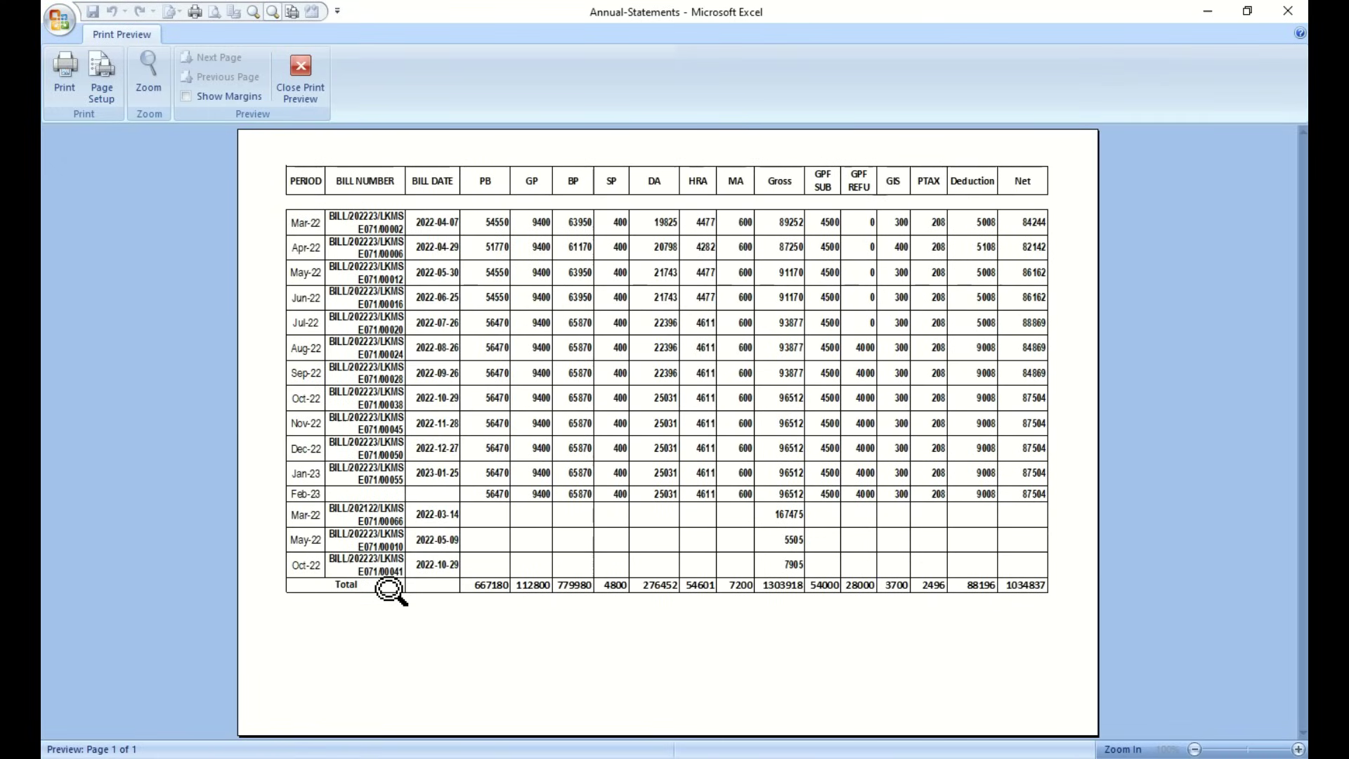
pyautogui.click(302, 87)
# Insert a new row 1, merge it across A1:Q1 and make it taller
pyautogui.rightClick(50, 184)
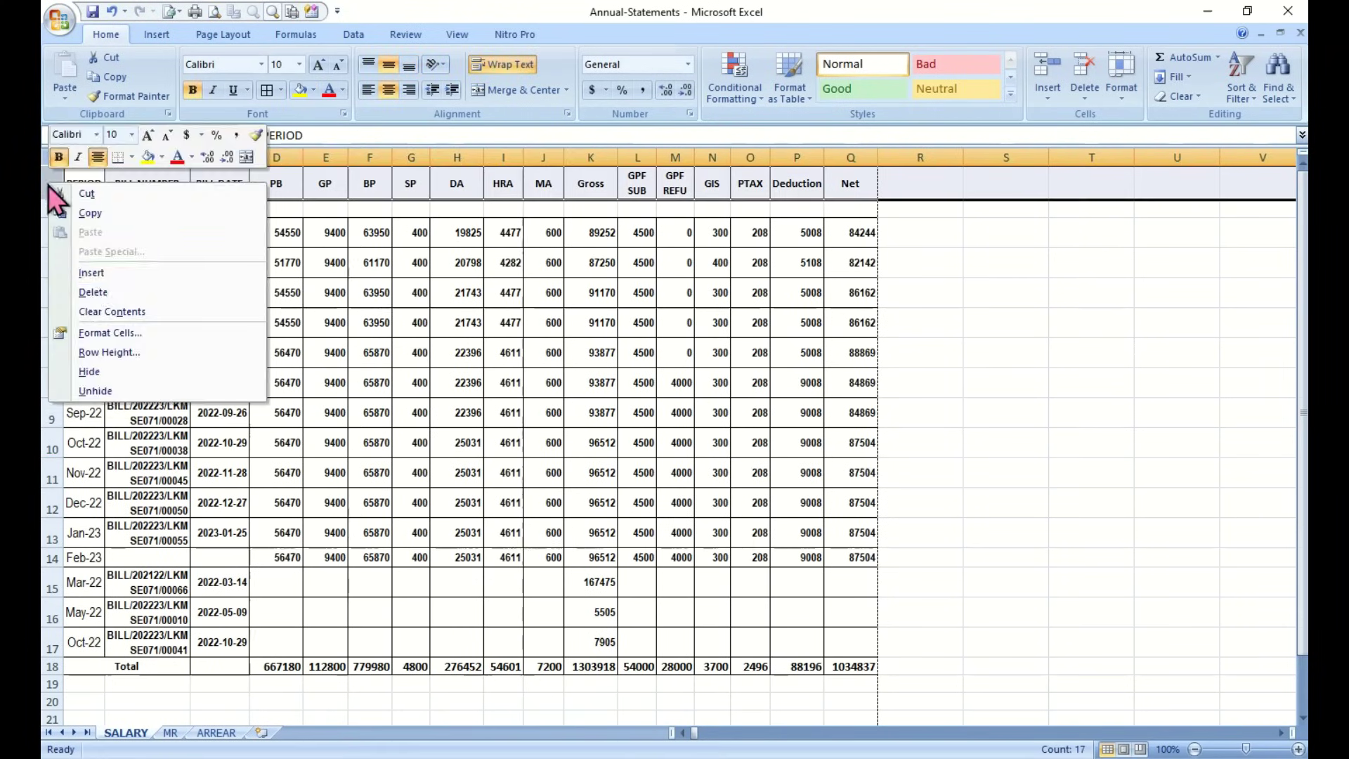
pyautogui.click(97, 273)
pyautogui.click(1006, 430)
pyautogui.moveTo(81, 174); pyautogui.dragTo(850, 176)
pyautogui.click(518, 90)
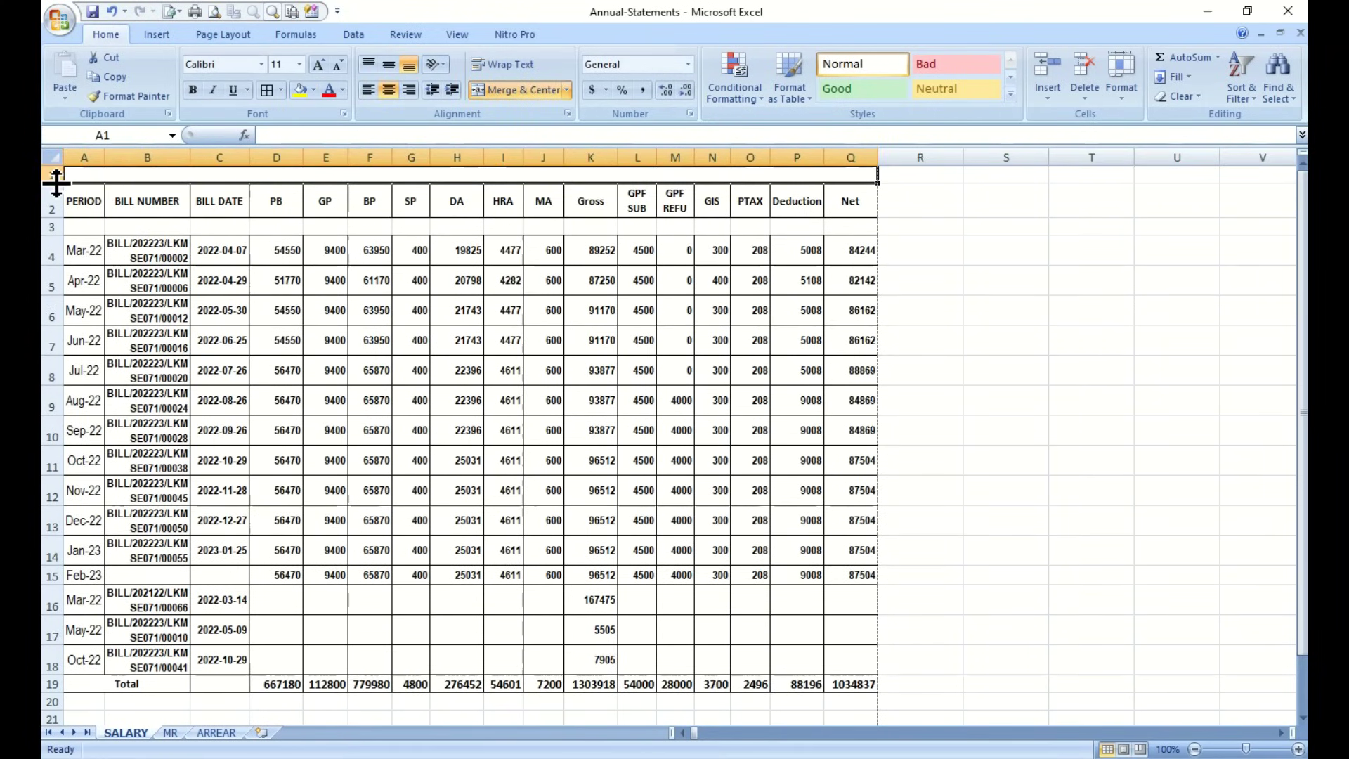
pyautogui.moveTo(53, 181); pyautogui.dragTo(53, 203)
# Type the title: salary statement of the employee, A/T, w.e.f. 01-03-2022 to 28-02-2023
pyautogui.write('Salary Statement ')
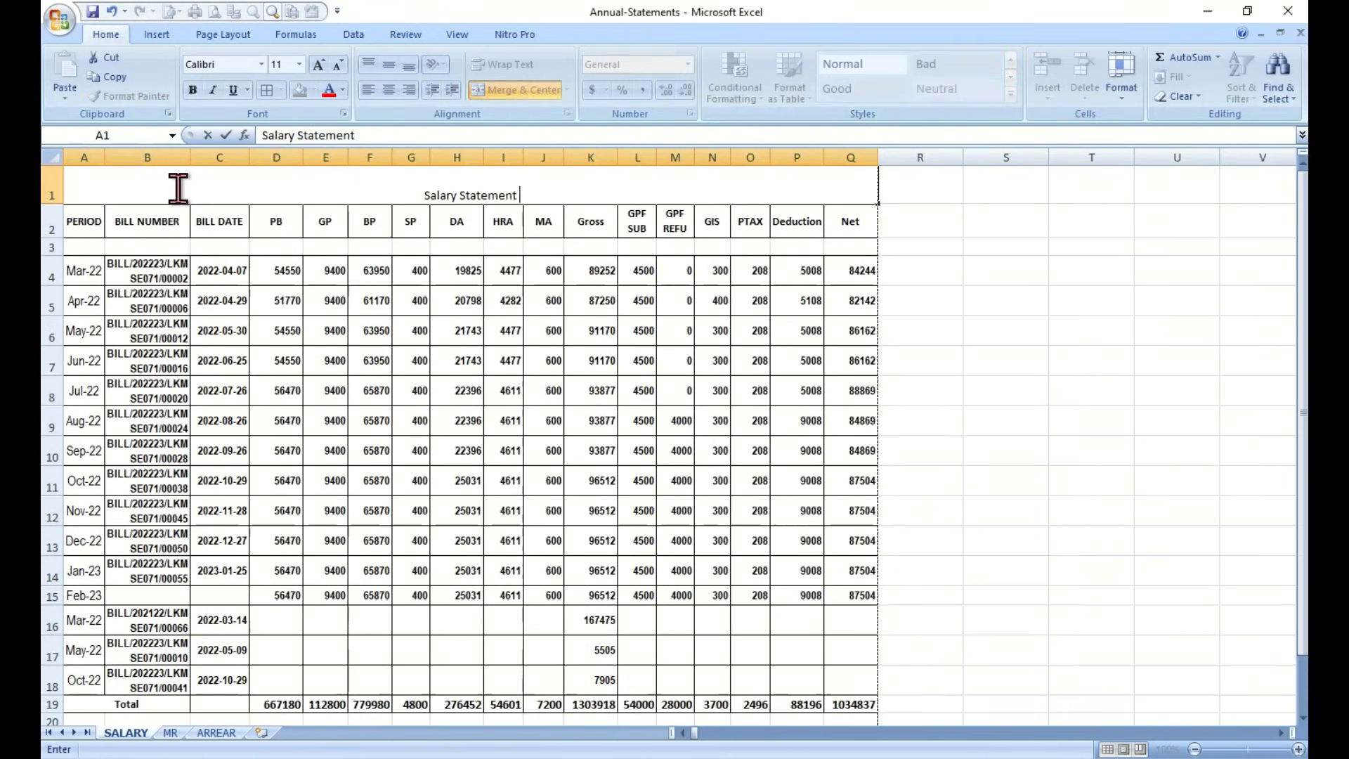
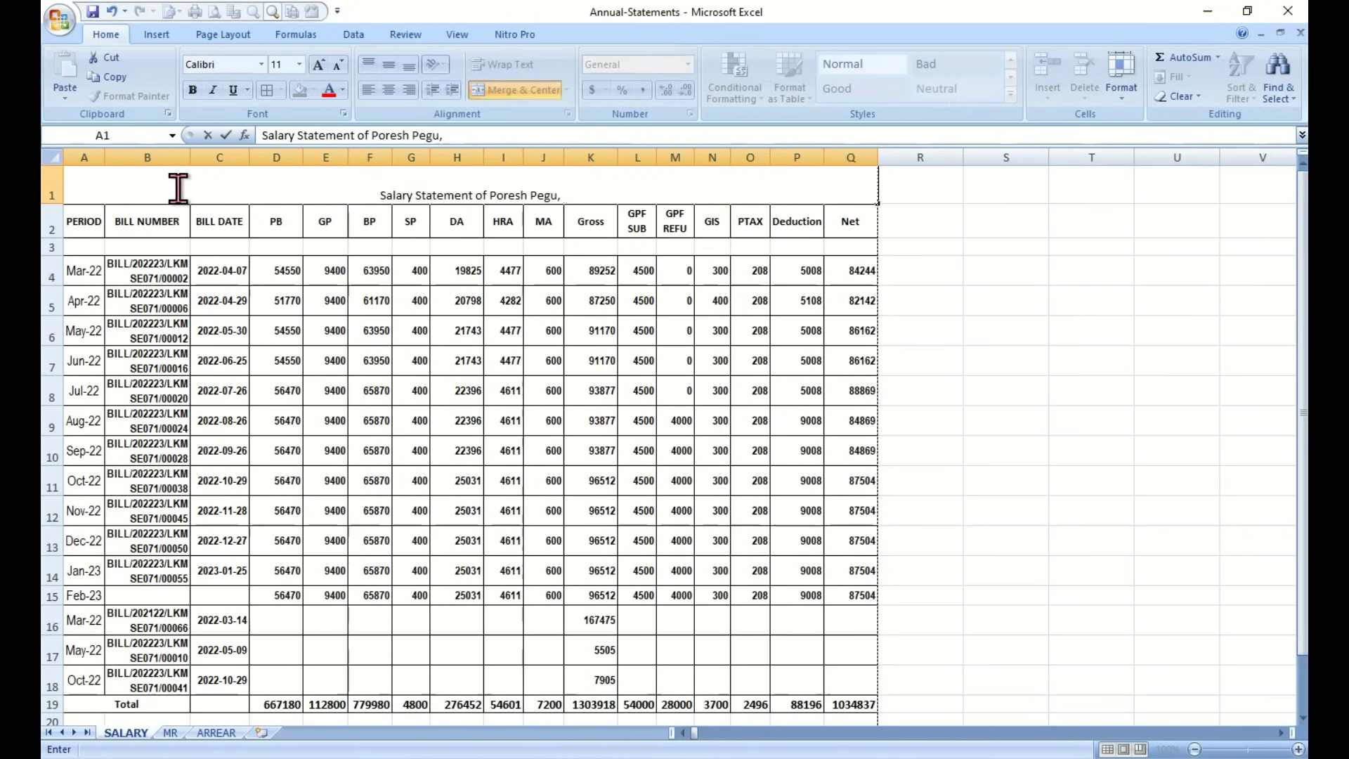
pyautogui.write(' A/T, ..........................................')
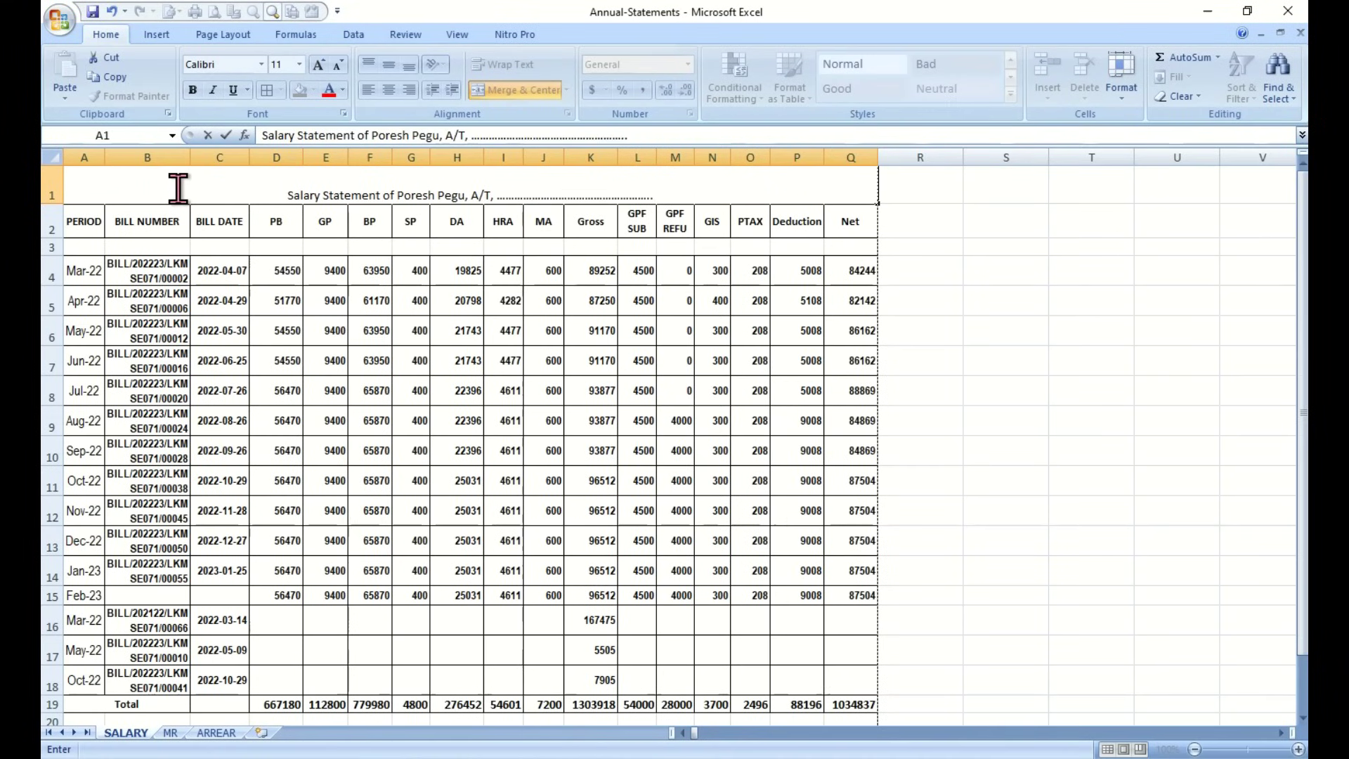
pyautogui.write('w.e.f. 01-03')
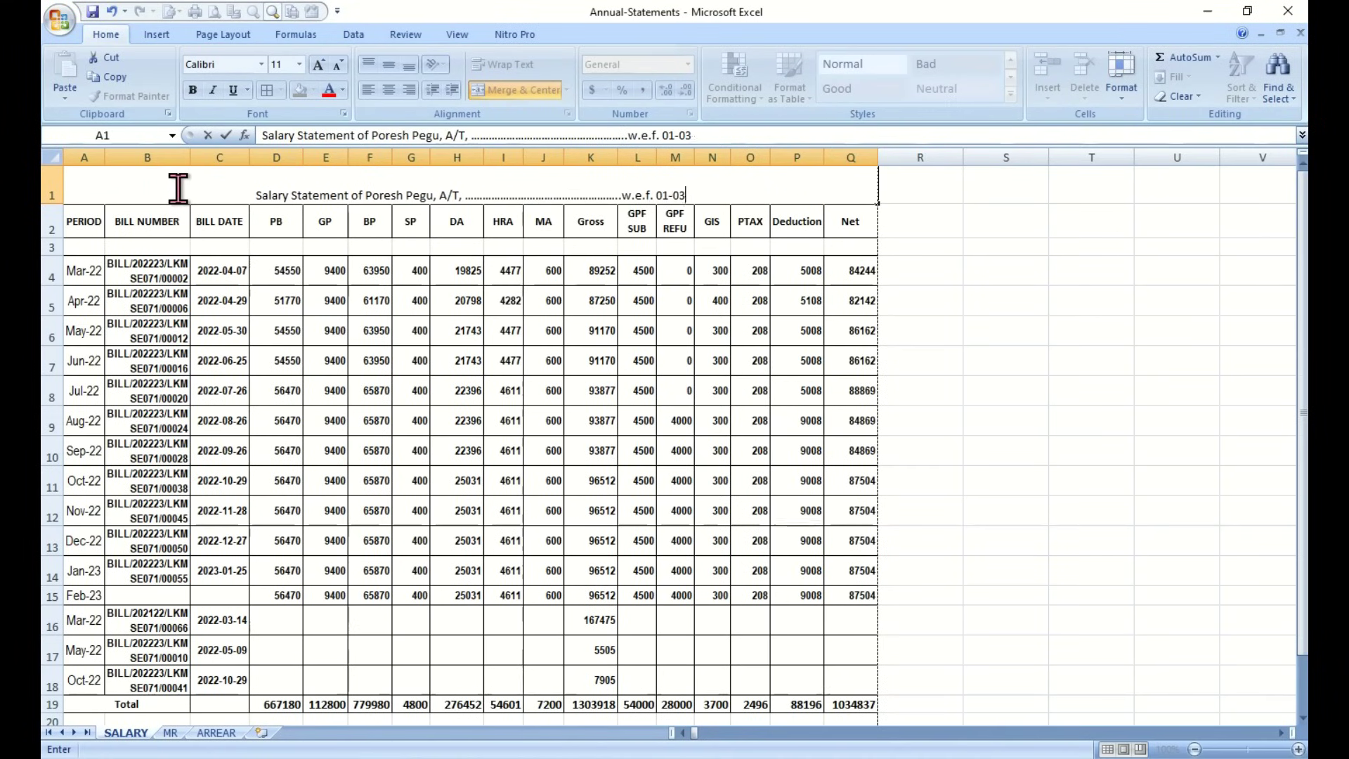
pyautogui.write('-2022 to 28-02-2023')
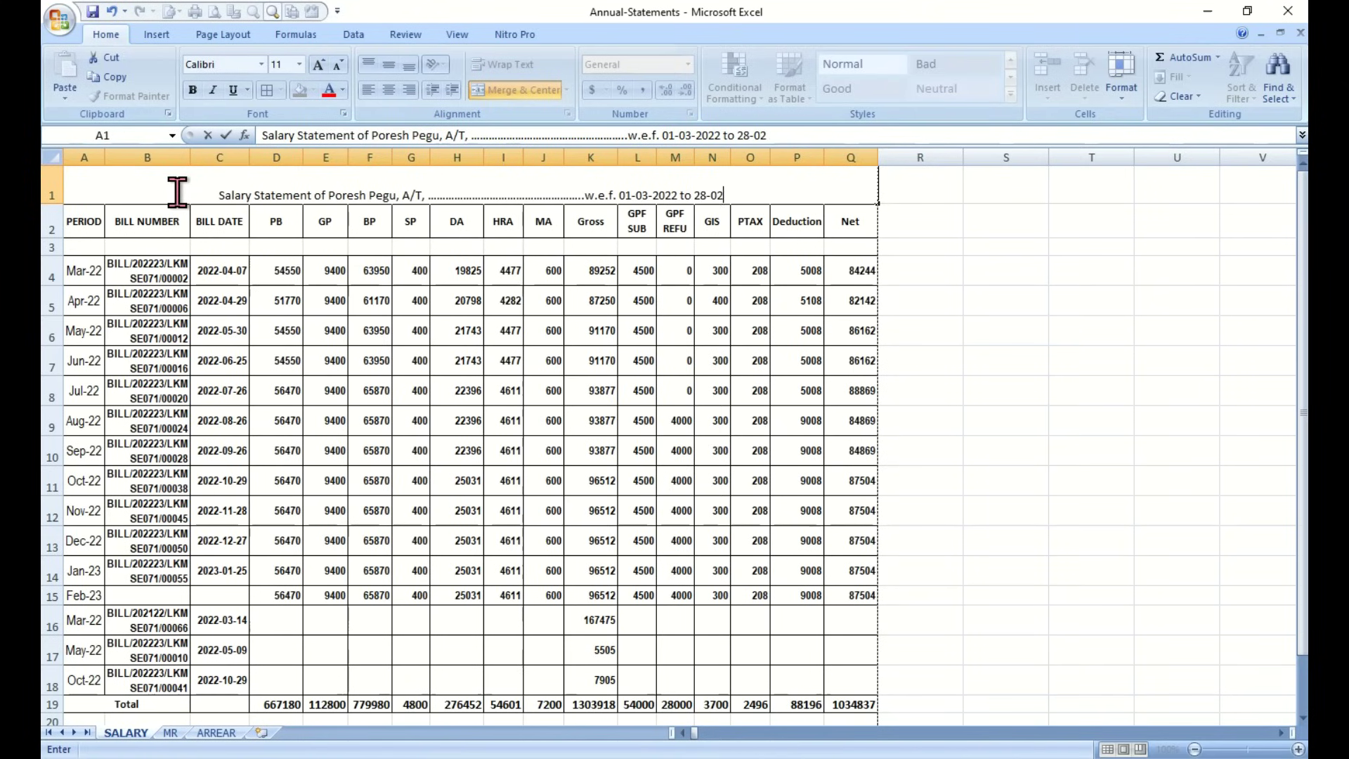
pyautogui.click(983, 561)
pyautogui.doubleClick(532, 201)
pyautogui.write('...............................................')
pyautogui.click(1004, 330)
# Format the title middle-aligned, 14 point and bold
pyautogui.click(376, 186)
pyautogui.click(389, 65)
pyautogui.click(321, 66)
pyautogui.click(321, 66)
pyautogui.click(194, 90)
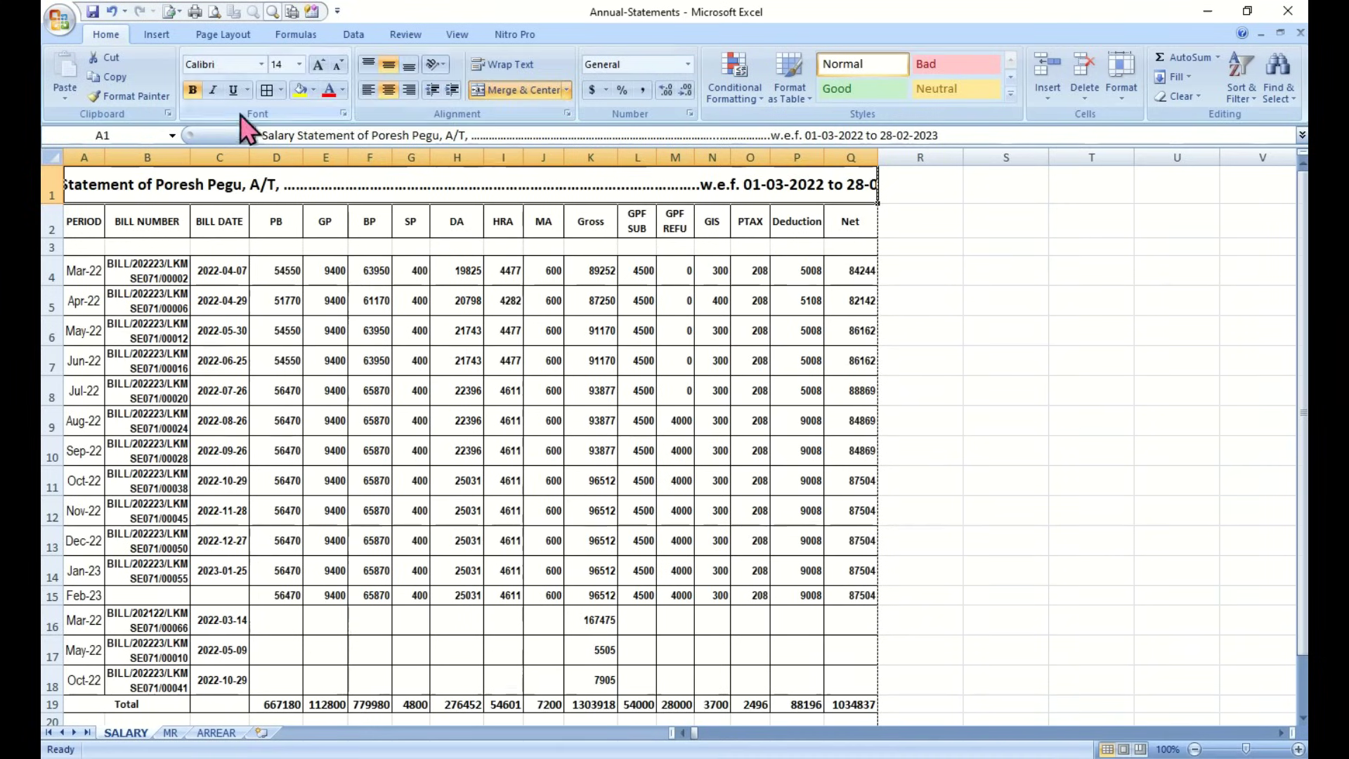
pyautogui.click(1012, 420)
pyautogui.scroll(-1, 942, 487)
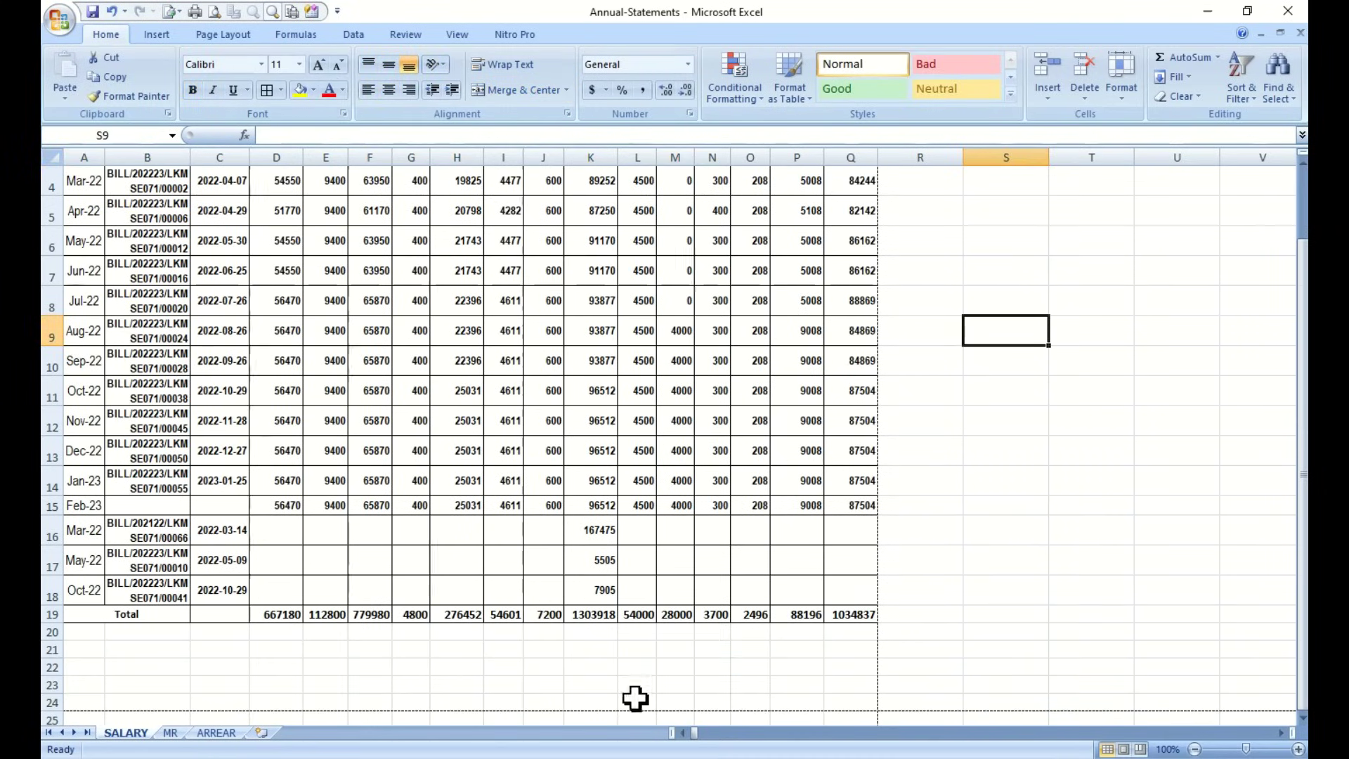
# Add a bold 'Signature of DDO' label merged across N22:P22, then move it down to row 23
pyautogui.click(716, 667)
pyautogui.moveTo(717, 668); pyautogui.dragTo(808, 668)
pyautogui.click(517, 90)
pyautogui.write('Signatu')
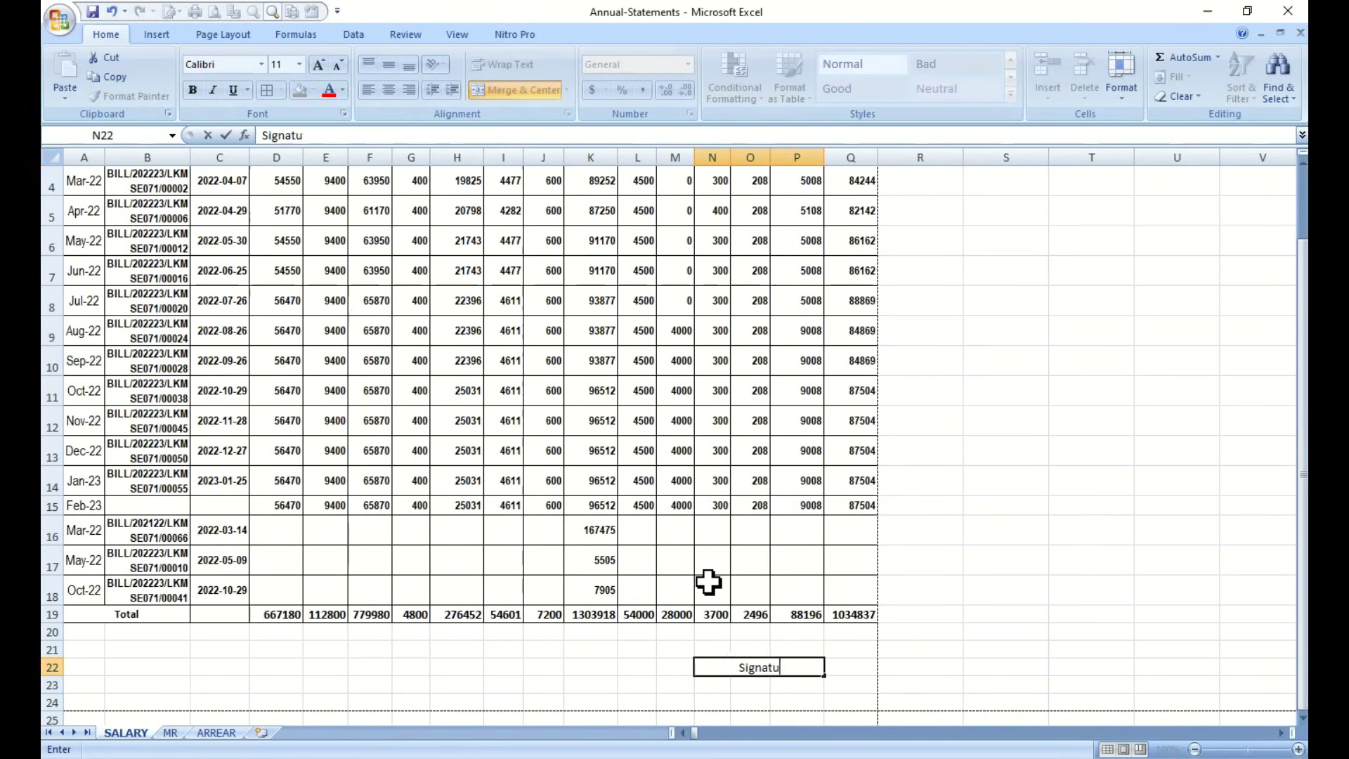
pyautogui.write('re of DDO')
pyautogui.press('Return')
pyautogui.click(744, 666)
pyautogui.click(193, 90)
pyautogui.click(992, 701)
pyautogui.click(739, 670)
pyautogui.moveTo(734, 676); pyautogui.dragTo(735, 694)
pyautogui.click(913, 615)
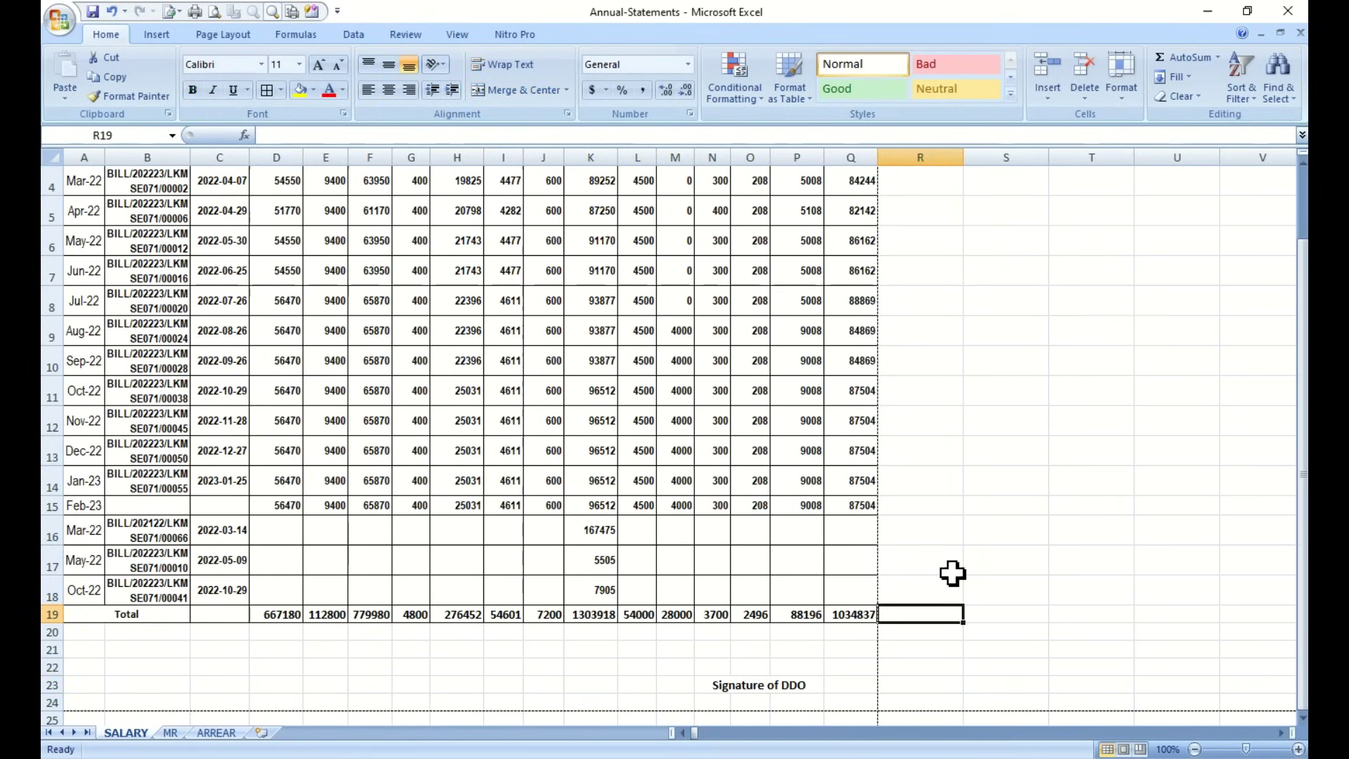
# Check the statement in Print Preview, zooming into the page, then return to the worksheet
pyautogui.scroll(1, 952, 573)
pyautogui.click(214, 12)
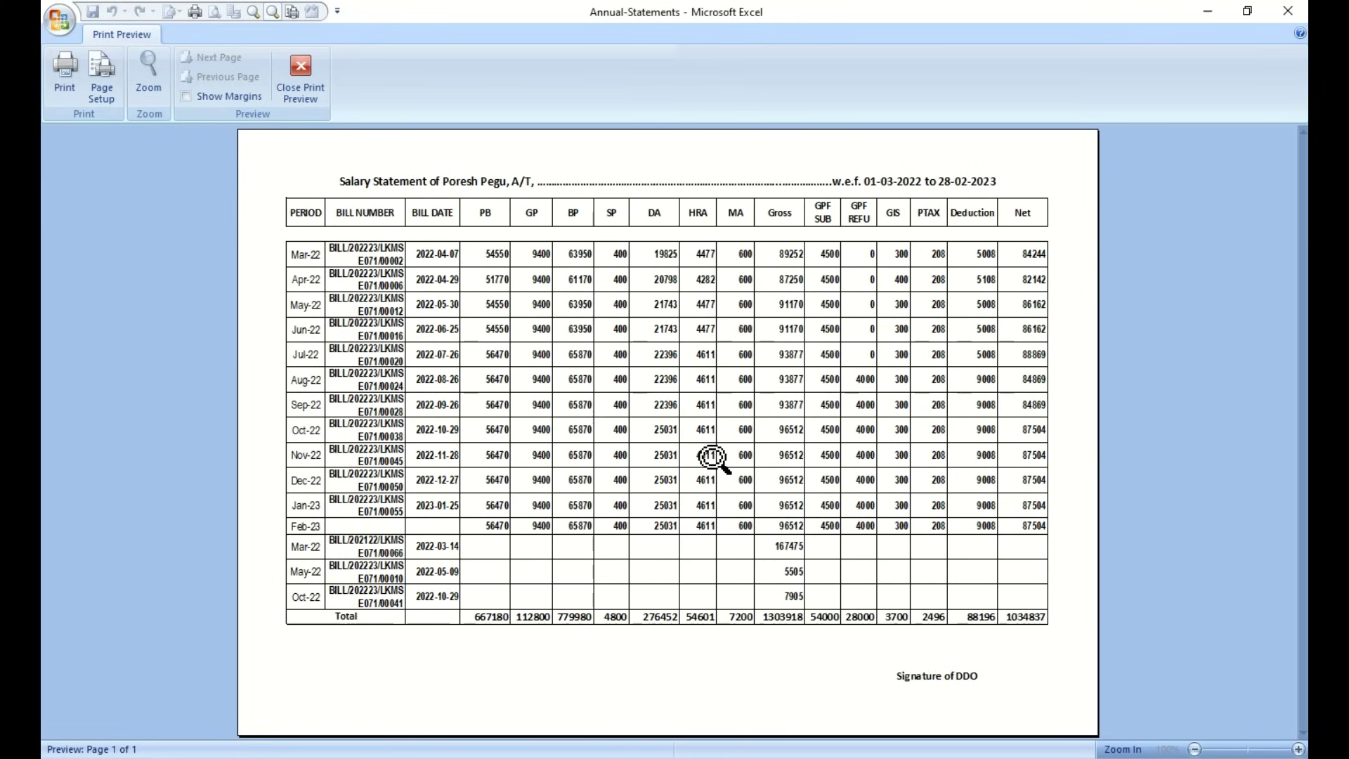
pyautogui.click(711, 457)
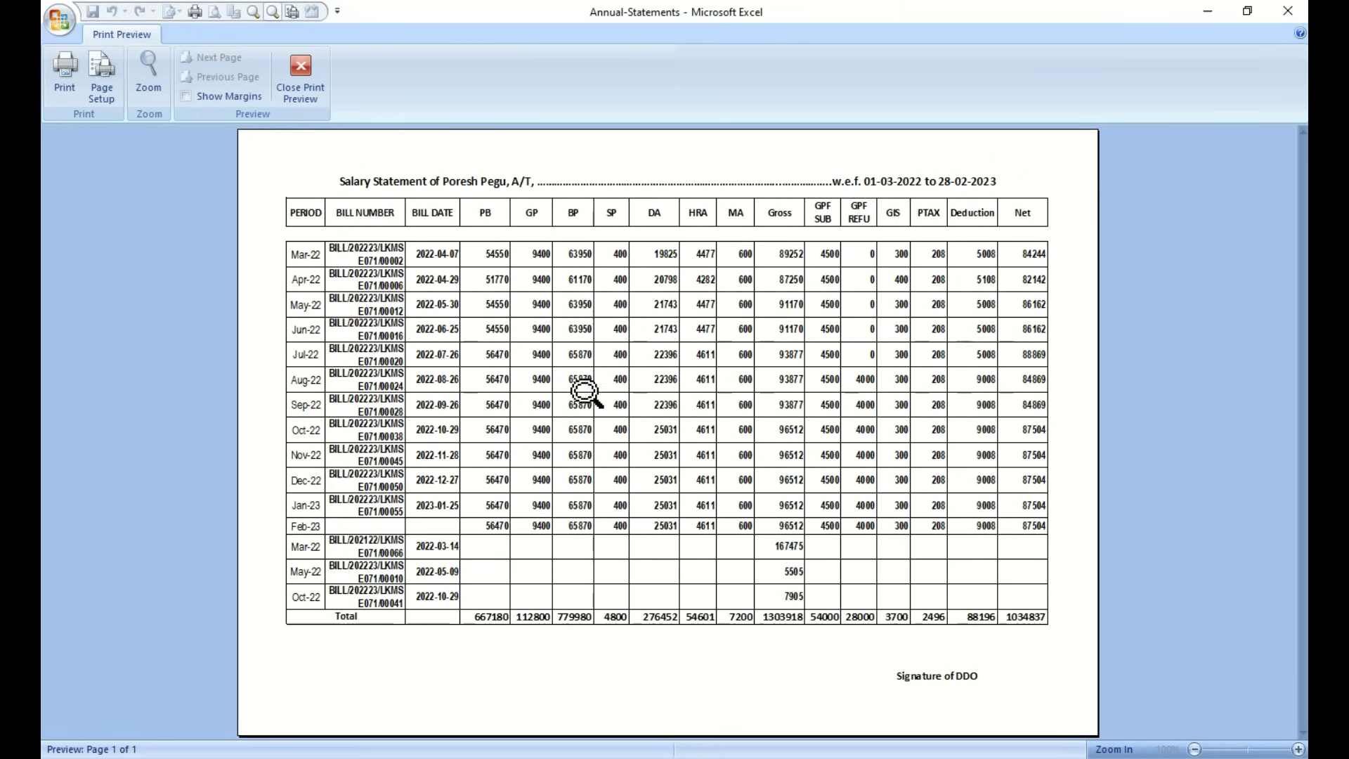
pyautogui.click(298, 77)
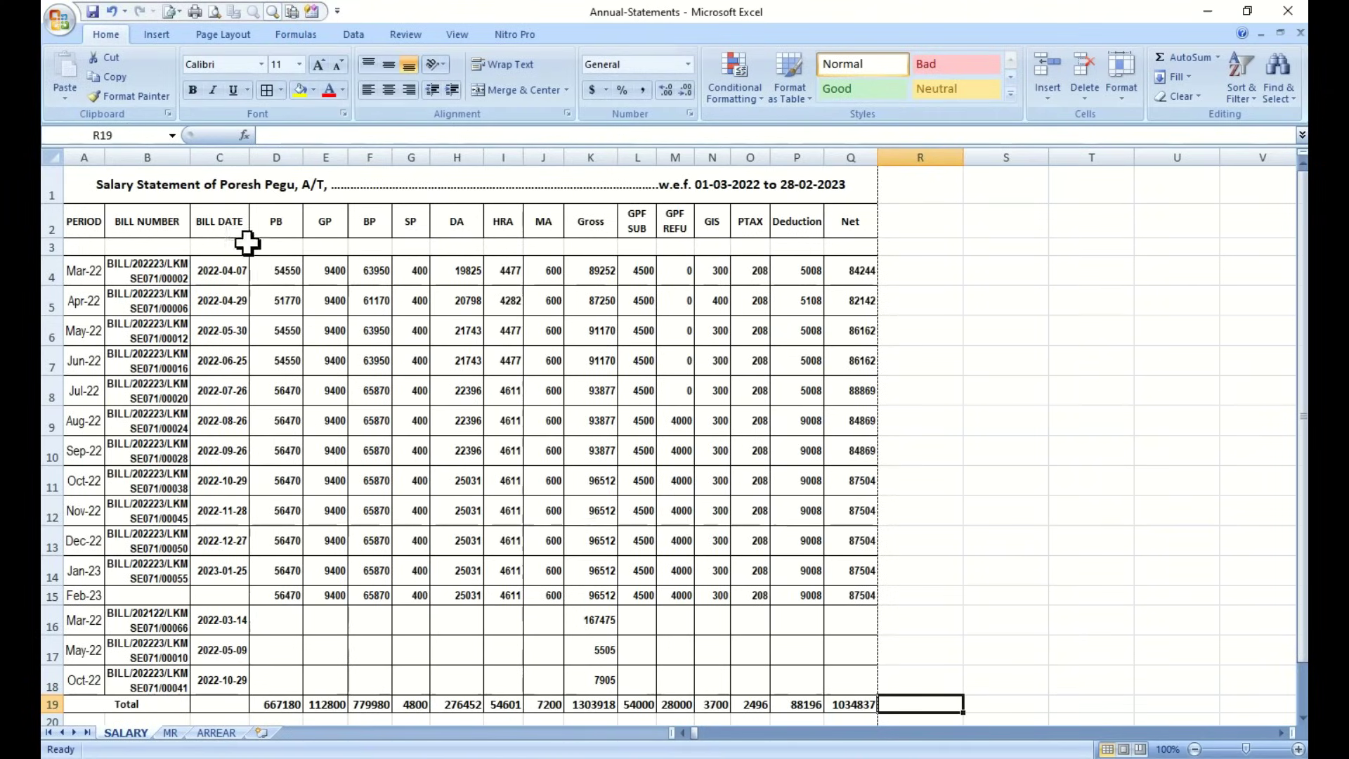
# Narrow column C (BILL DATE) and widen column K (Gross) slightly, confirming the one-page print preview
pyautogui.moveTo(249, 157); pyautogui.dragTo(245, 158)
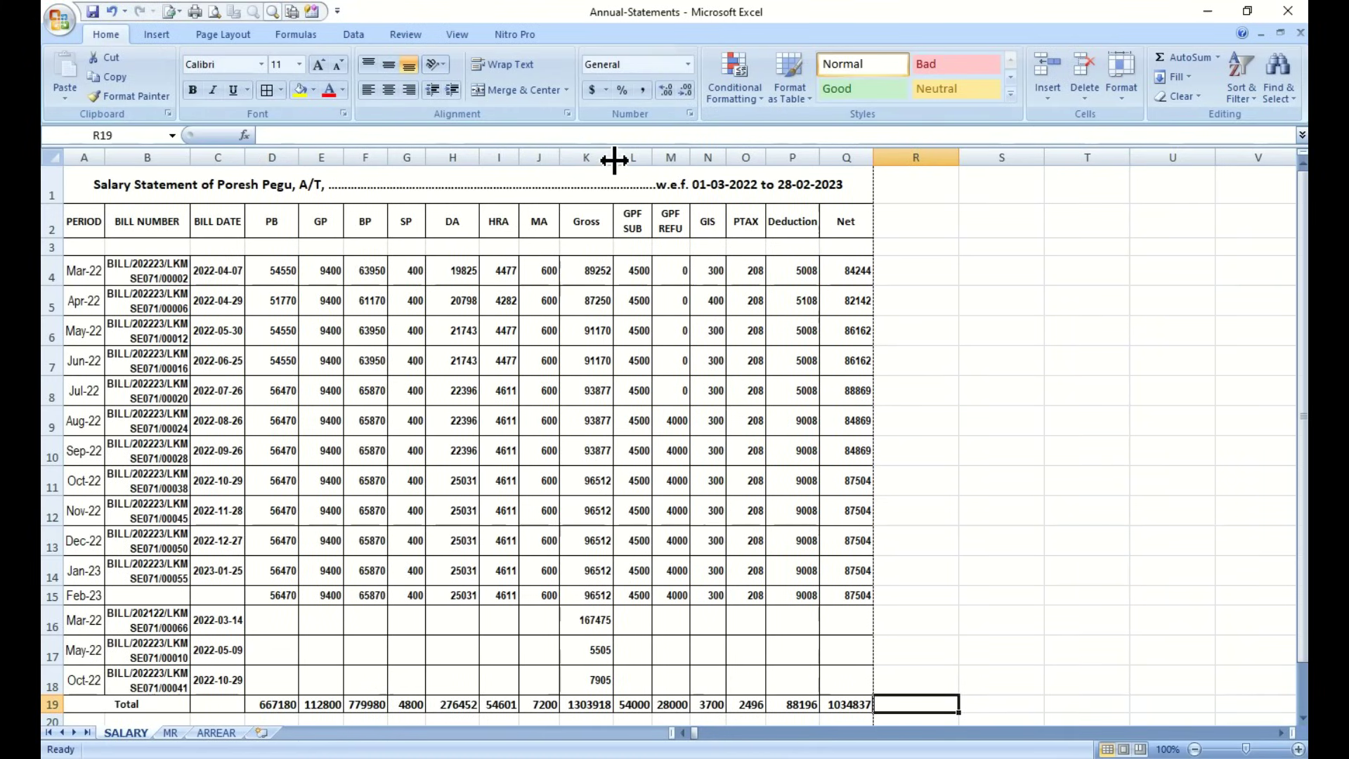
pyautogui.moveTo(614, 160); pyautogui.dragTo(621, 160)
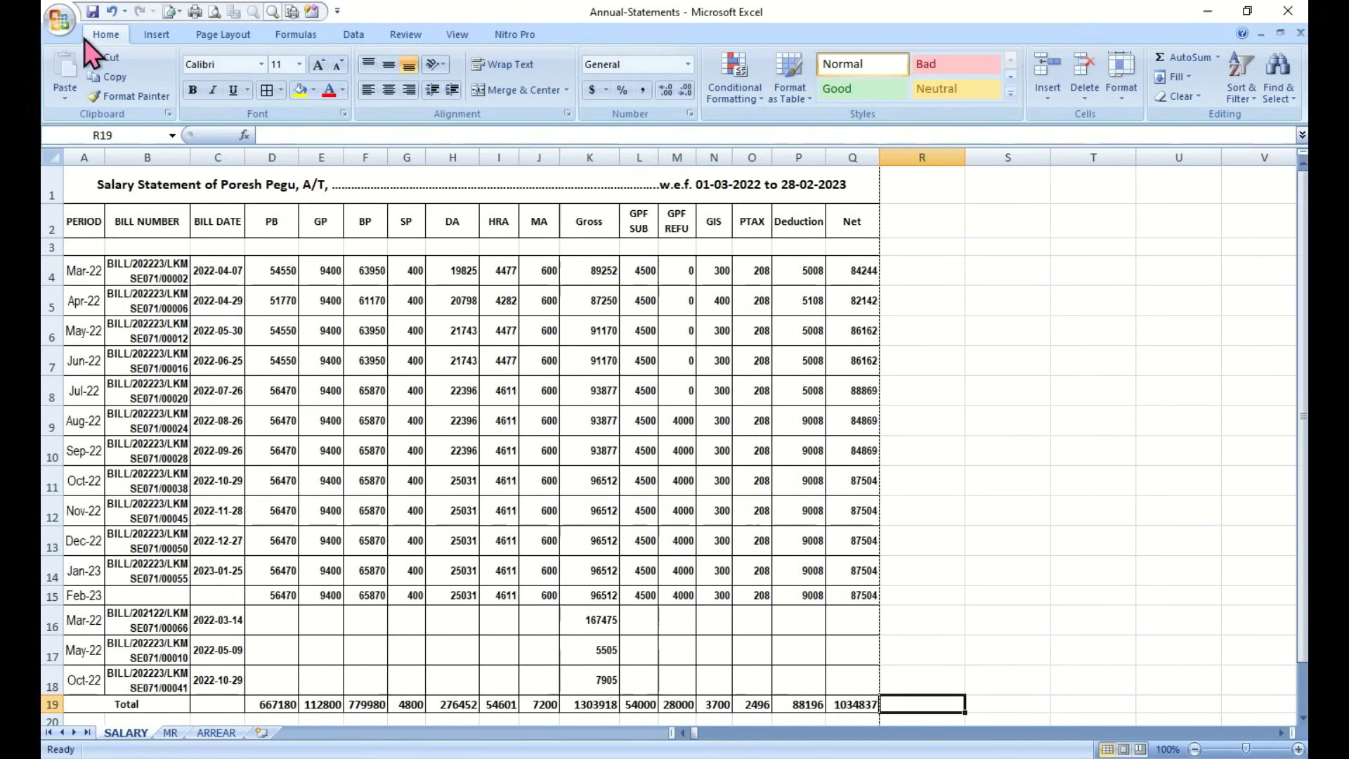
pyautogui.click(214, 11)
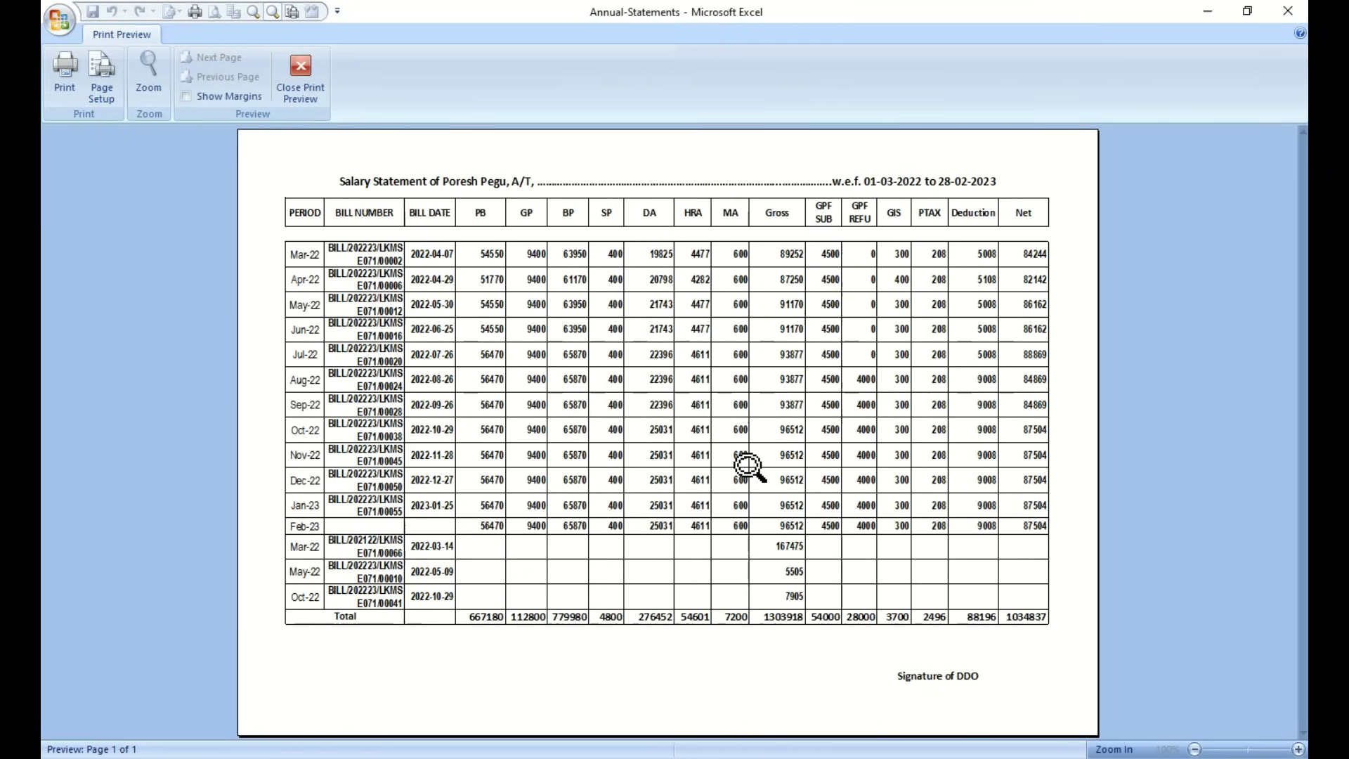
pyautogui.click(301, 81)
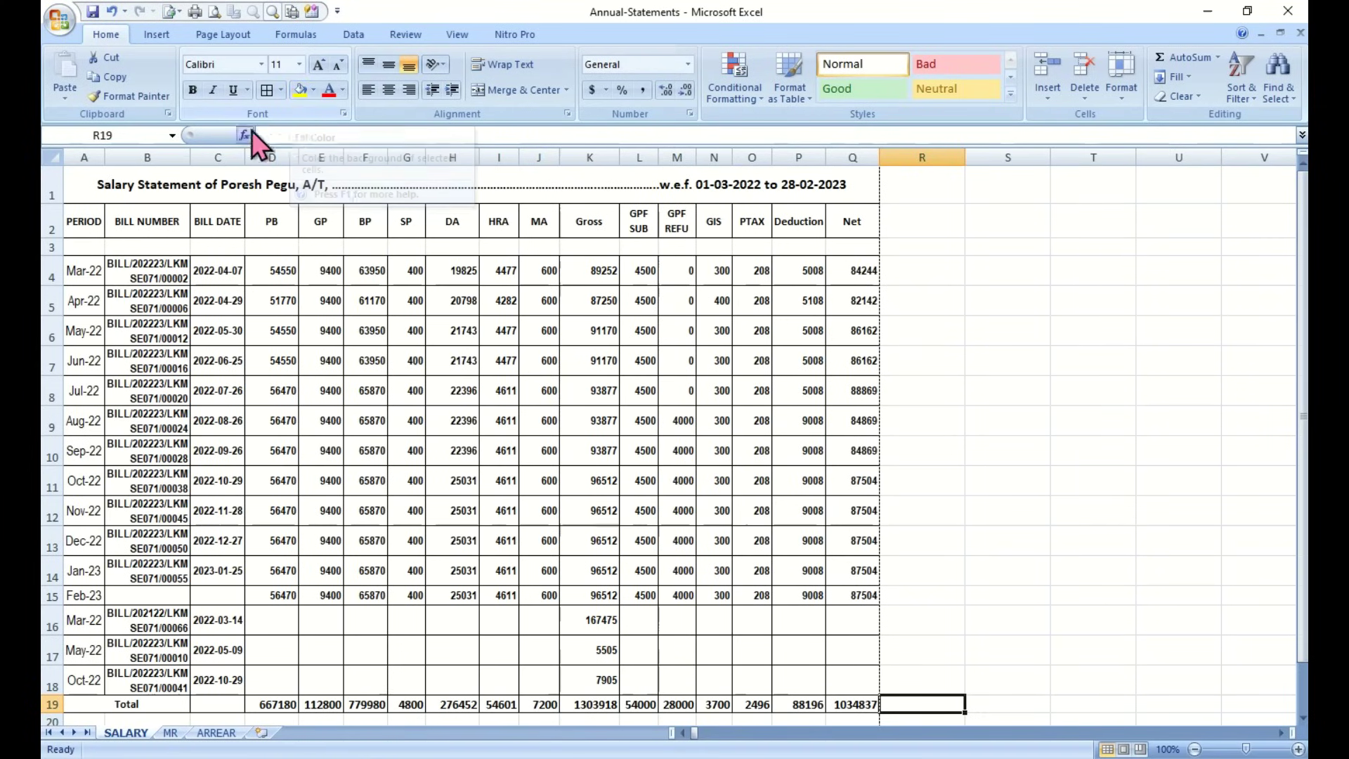